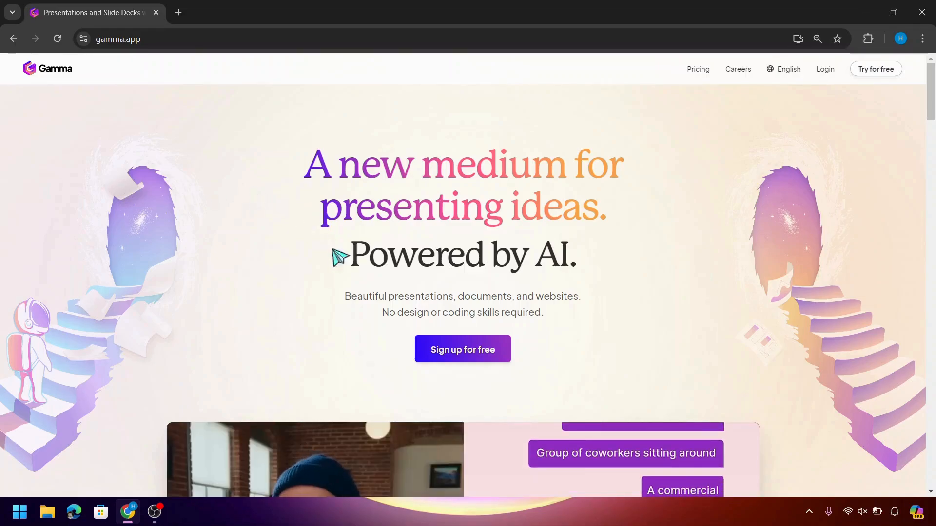
Browse the gamma.app home page, then go to 'Sign up for free'
{"action": "scroll", "coordinate": [682, 439], "scroll_direction": "down", "scroll_amount": 10}
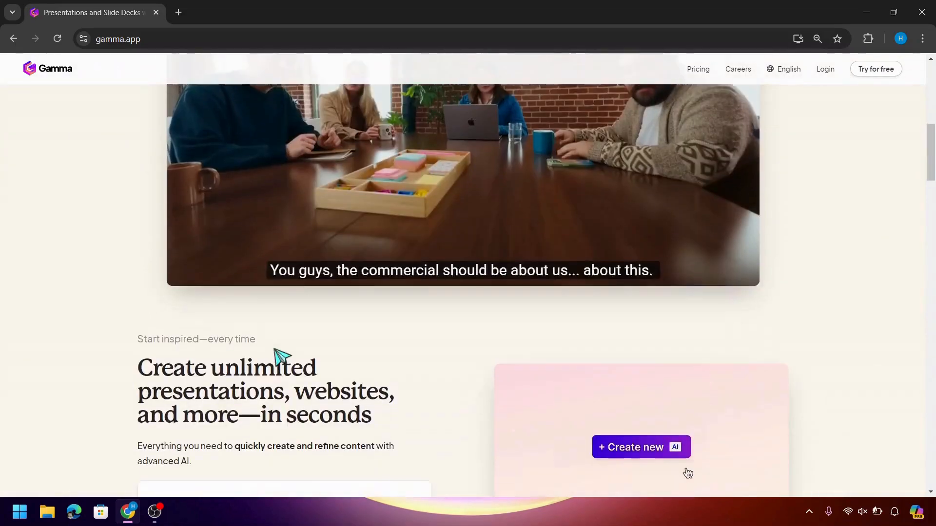
{"action": "scroll", "coordinate": [280, 357], "scroll_direction": "down", "scroll_amount": 18}
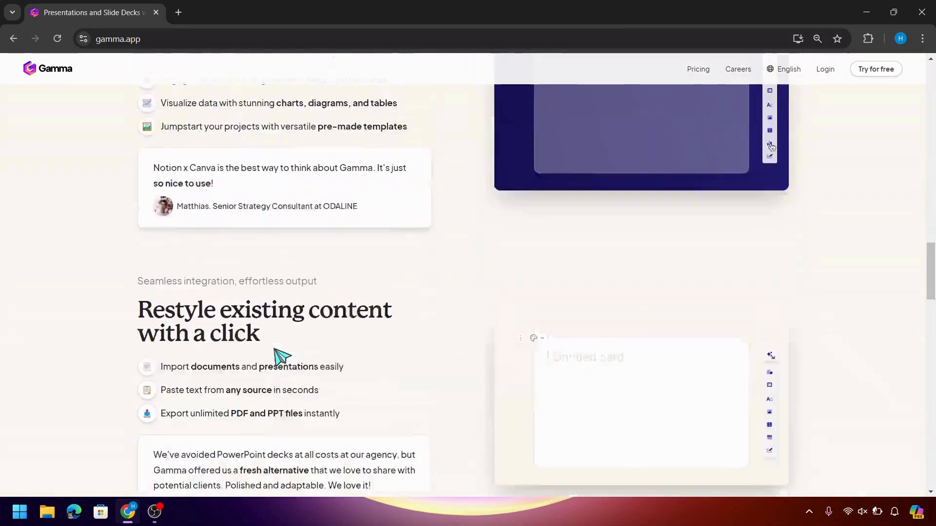
{"action": "scroll", "coordinate": [280, 357], "scroll_direction": "up", "scroll_amount": 2}
{"action": "scroll", "coordinate": [280, 357], "scroll_direction": "down", "scroll_amount": 4}
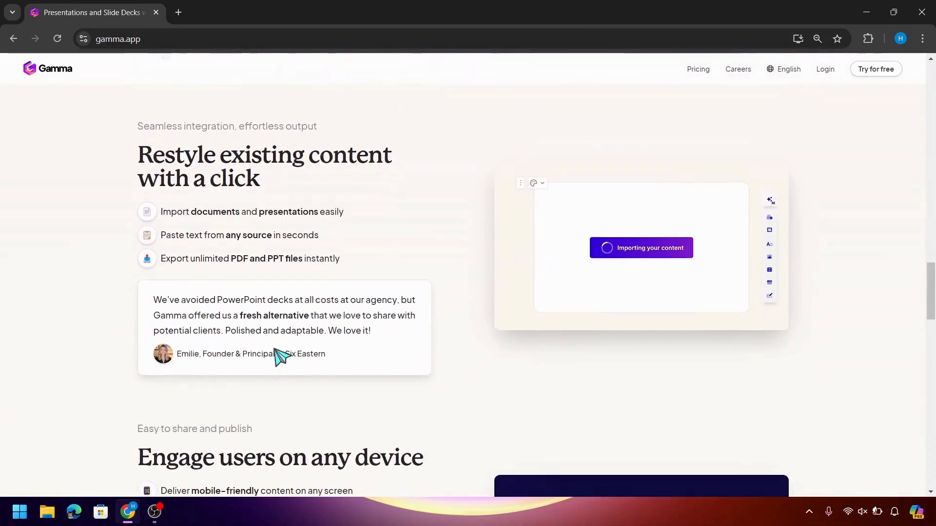
{"action": "scroll", "coordinate": [280, 357], "scroll_direction": "up", "scroll_amount": 9}
{"action": "scroll", "coordinate": [281, 357], "scroll_direction": "up", "scroll_amount": 12}
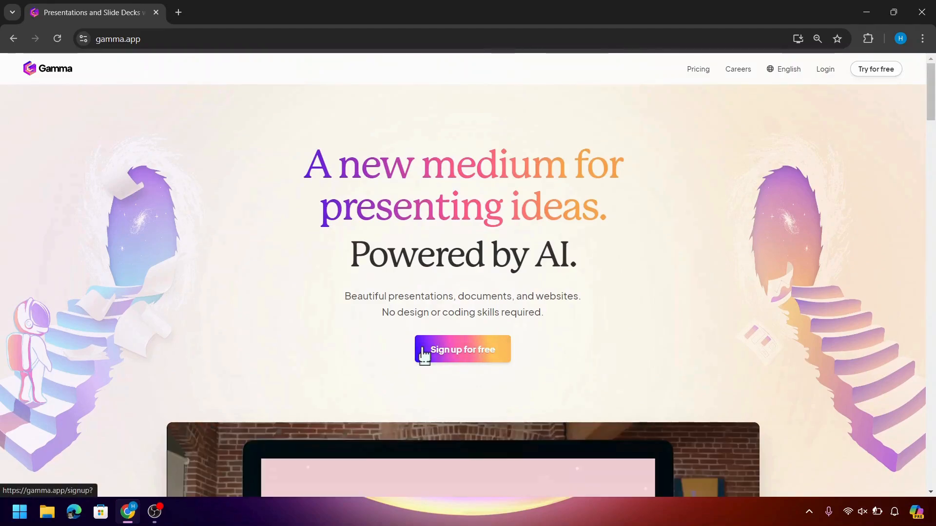
{"action": "left_click", "coordinate": [424, 352]}
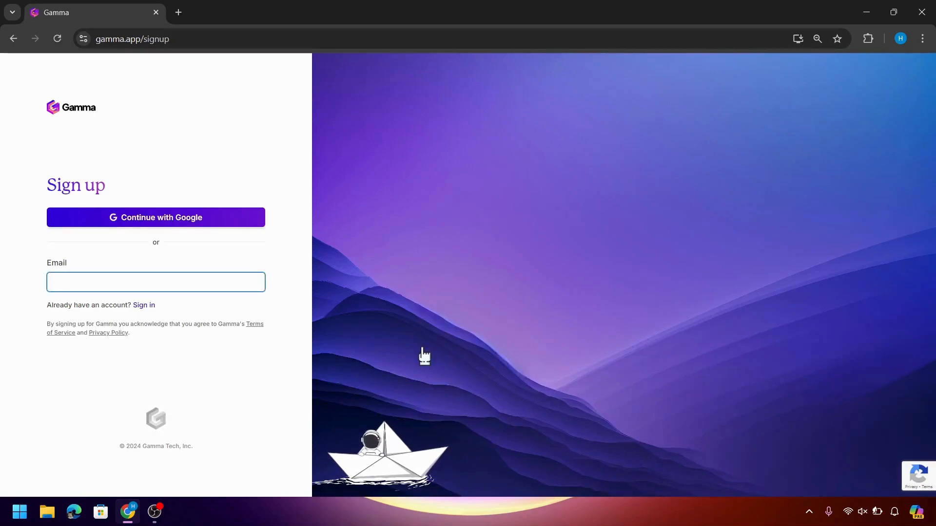
Continue with Google to sign in and reach the Gammas dashboard
{"action": "left_click", "coordinate": [166, 222]}
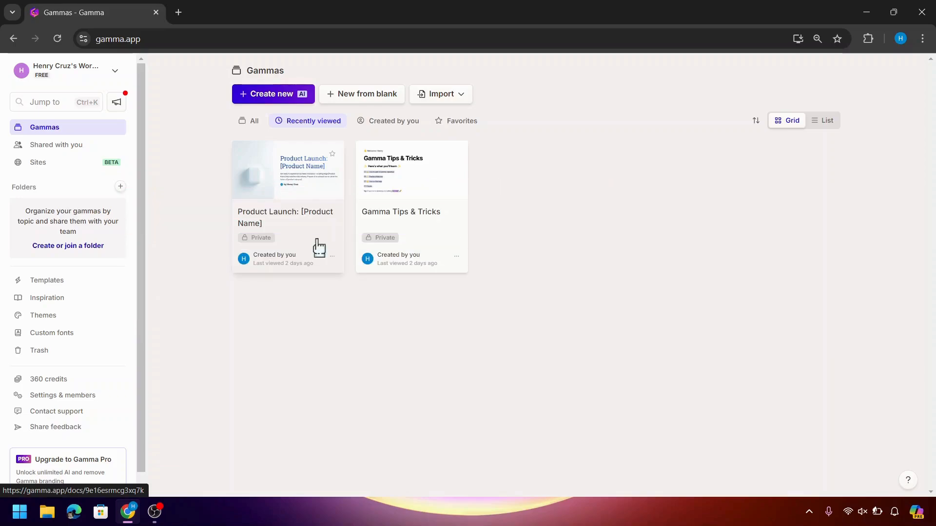
Create a new gamma using the Generate option to reach the prompt page
{"action": "left_click", "coordinate": [286, 100]}
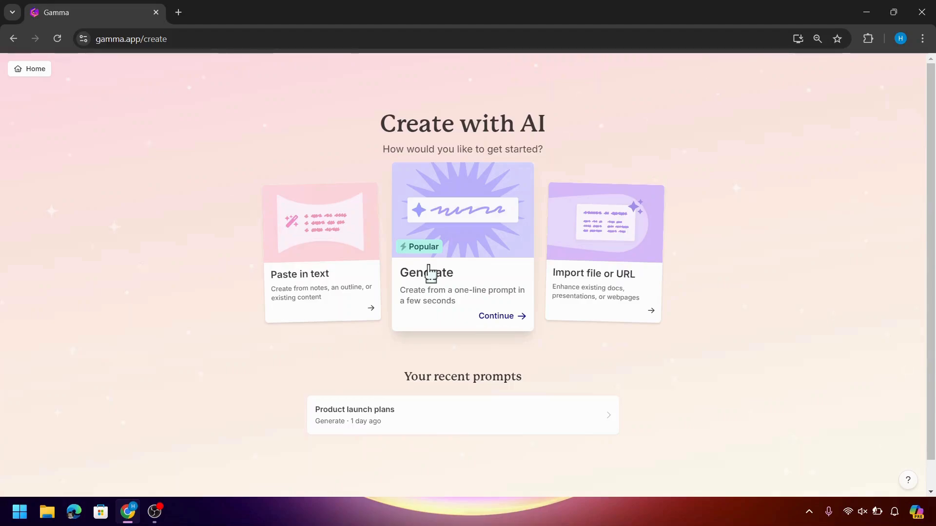
{"action": "left_click", "coordinate": [491, 316]}
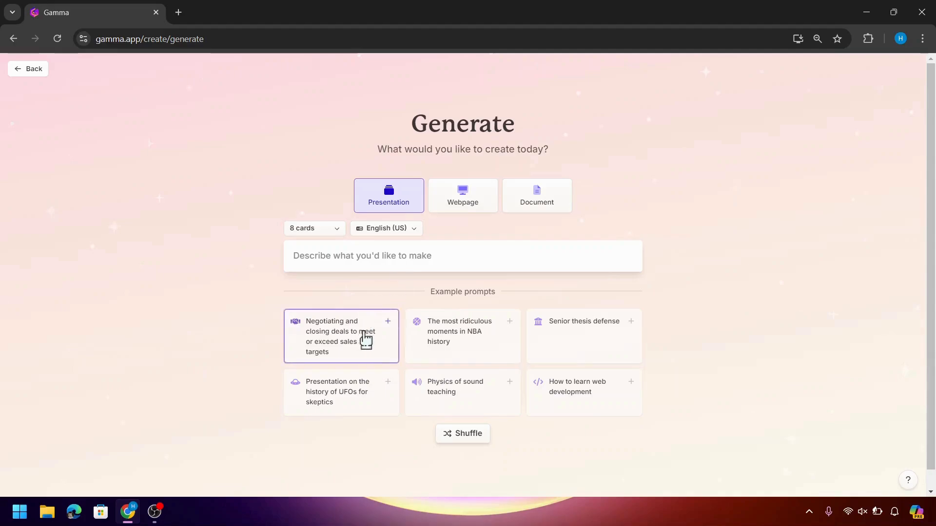
Generate a 9-card outline from the NBA ridiculous-moments example prompt and continue to themes
{"action": "left_click", "coordinate": [453, 349]}
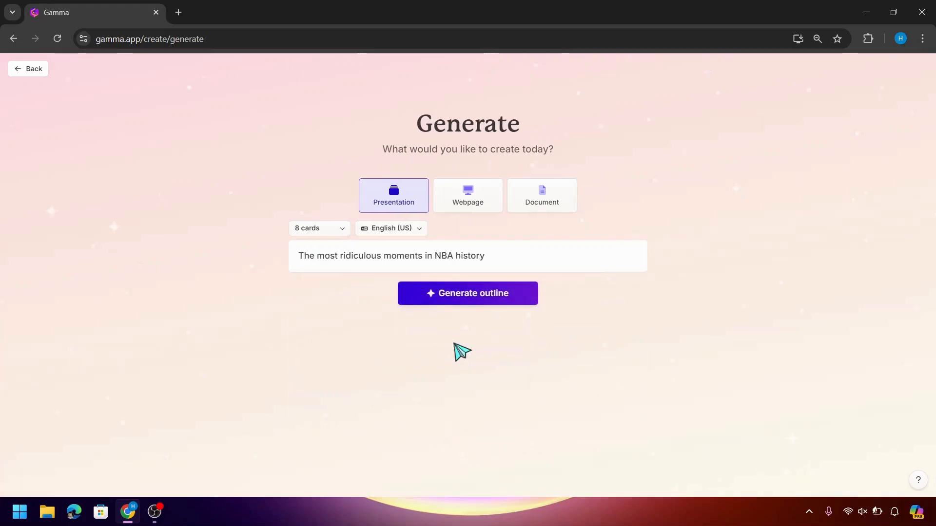
{"action": "left_click", "coordinate": [481, 299]}
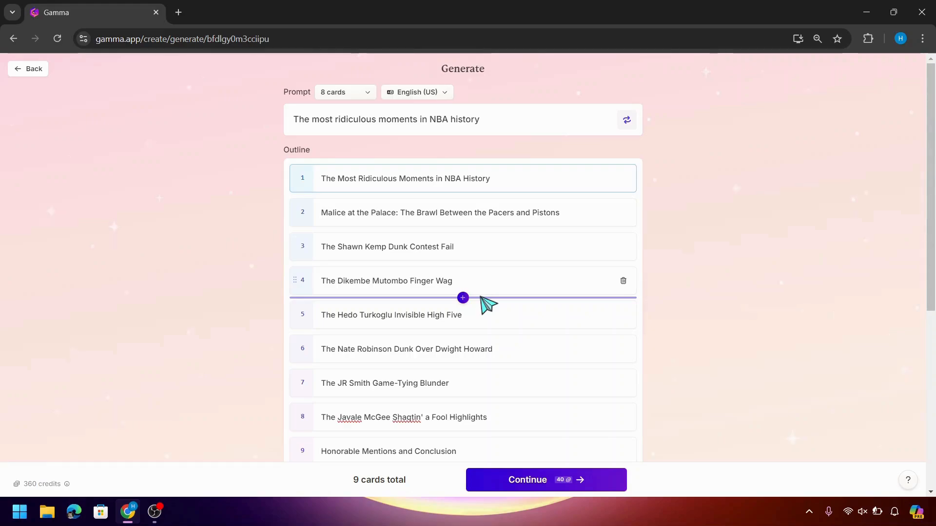
{"action": "scroll", "coordinate": [464, 350], "scroll_direction": "down", "scroll_amount": 2}
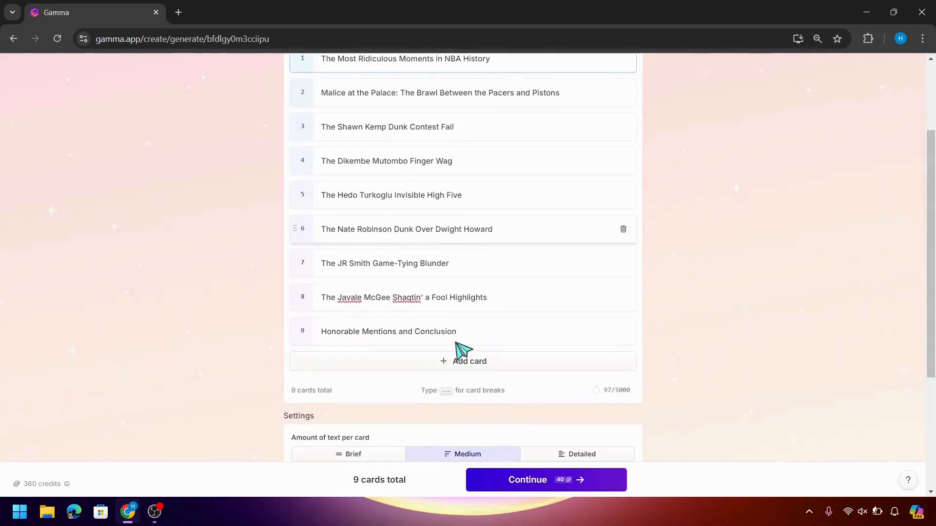
{"action": "left_click", "coordinate": [517, 486]}
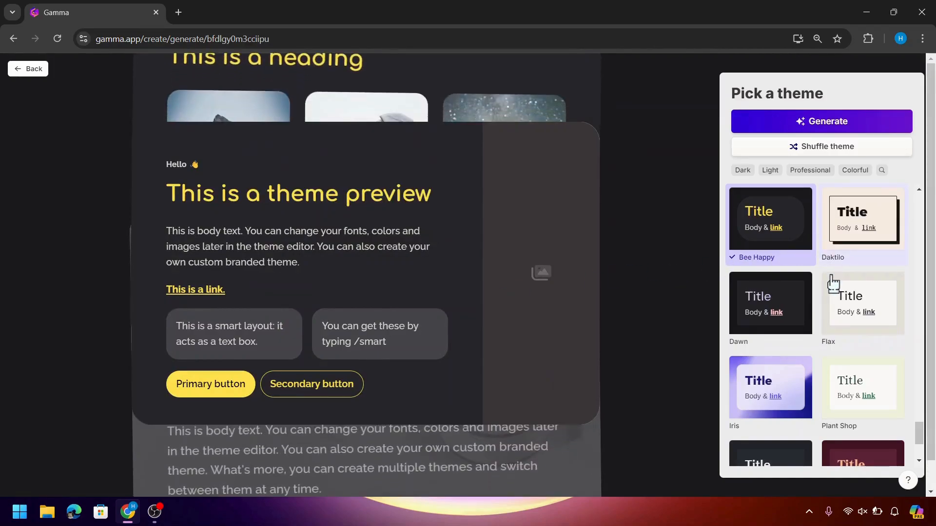
Choose the Iris theme and generate the full NBA presentation
{"action": "scroll", "coordinate": [770, 283], "scroll_direction": "down", "scroll_amount": 3}
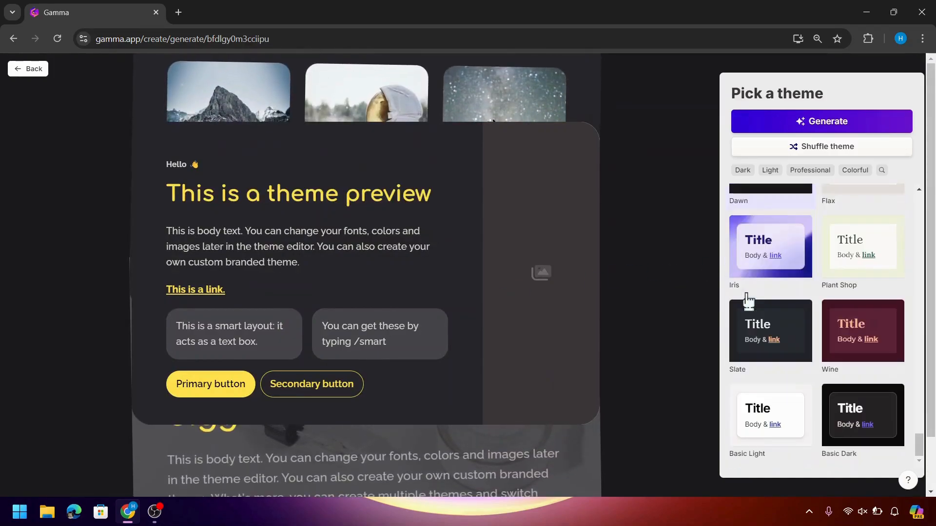
{"action": "left_click", "coordinate": [792, 252]}
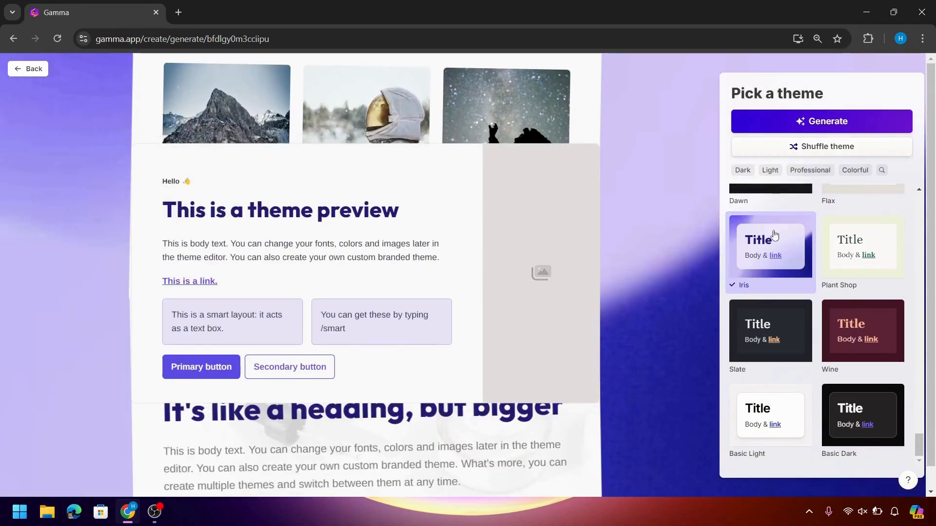
{"action": "left_click", "coordinate": [787, 122]}
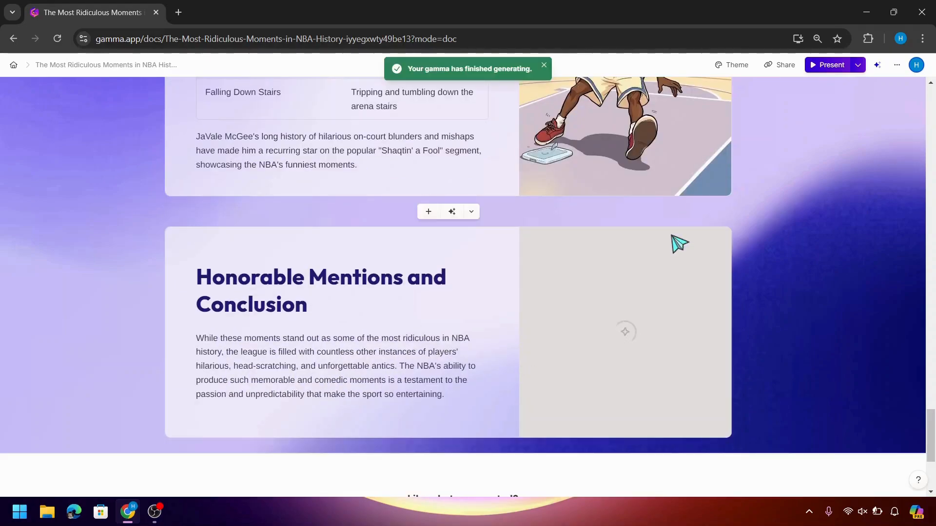
{"action": "left_click_drag", "start_coordinate": [931, 440], "coordinate": [931, 305]}
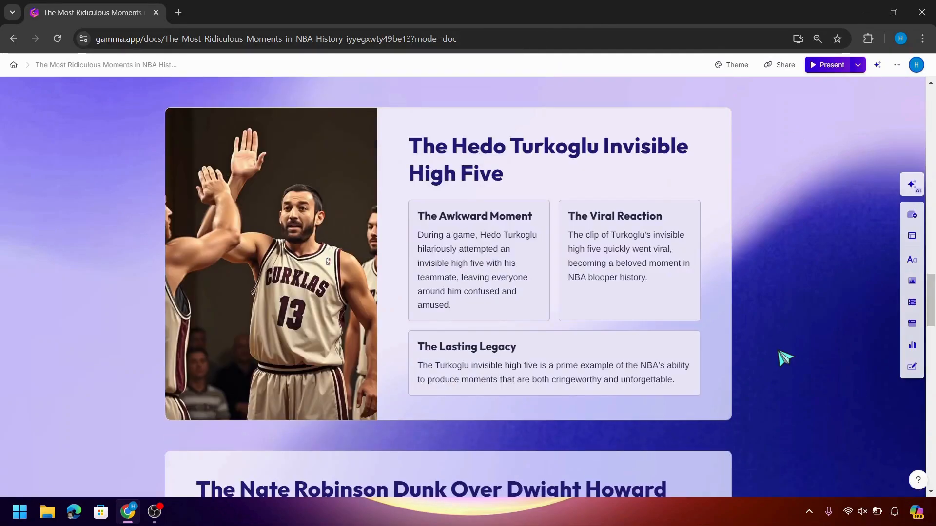
{"action": "scroll", "coordinate": [785, 358], "scroll_direction": "up", "scroll_amount": 20}
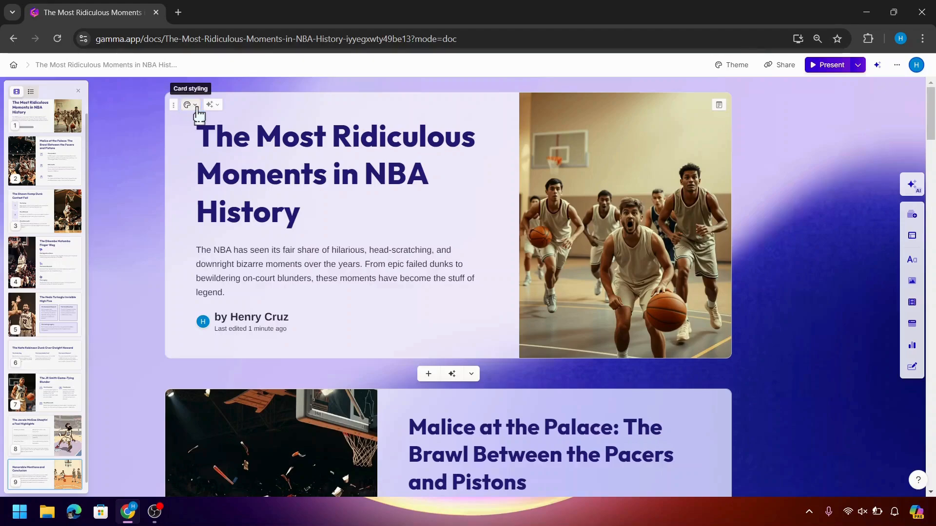
Try the title card's top, left, right and background image layouts in Card styling
{"action": "left_click", "coordinate": [197, 108]}
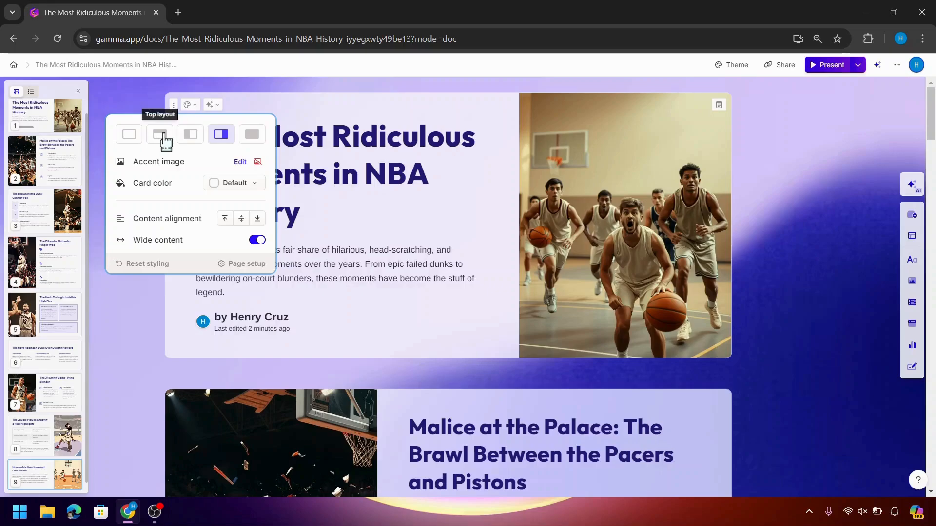
{"action": "left_click", "coordinate": [161, 139]}
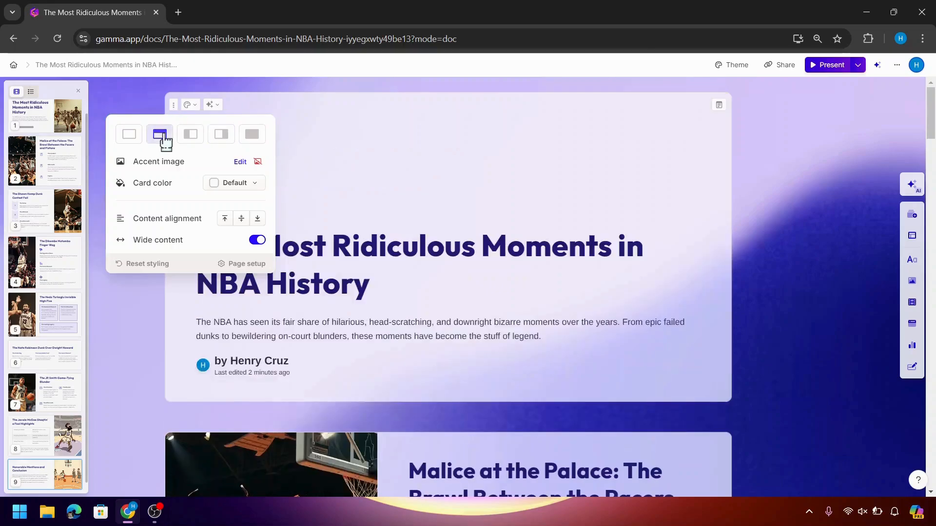
{"action": "left_click", "coordinate": [190, 140]}
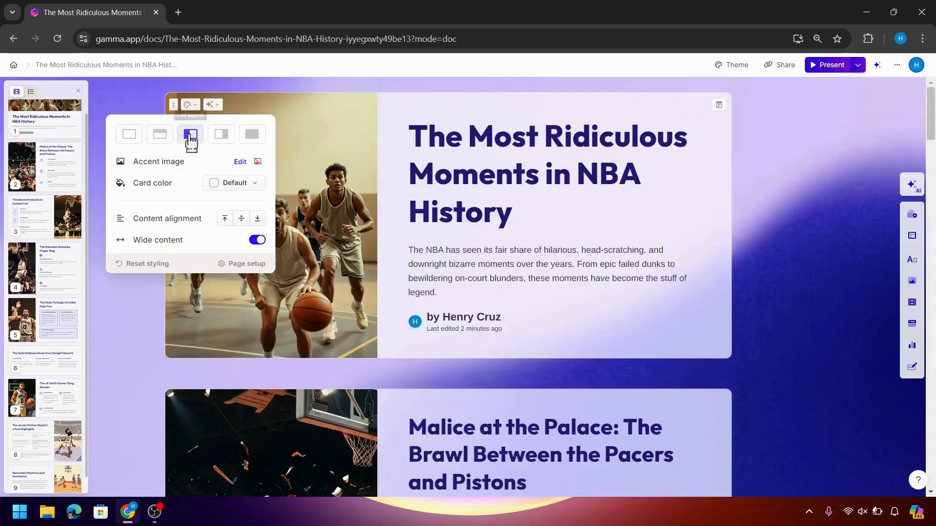
{"action": "left_click", "coordinate": [226, 143]}
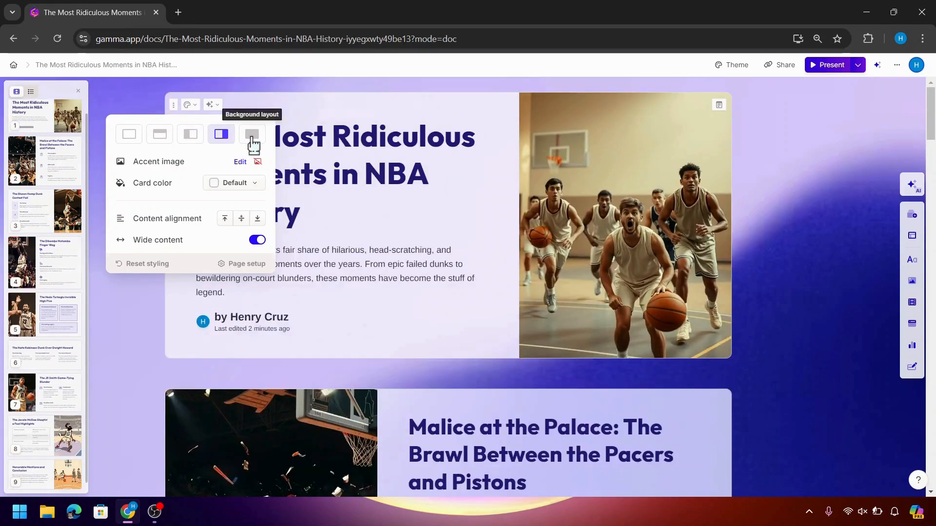
{"action": "left_click", "coordinate": [253, 145]}
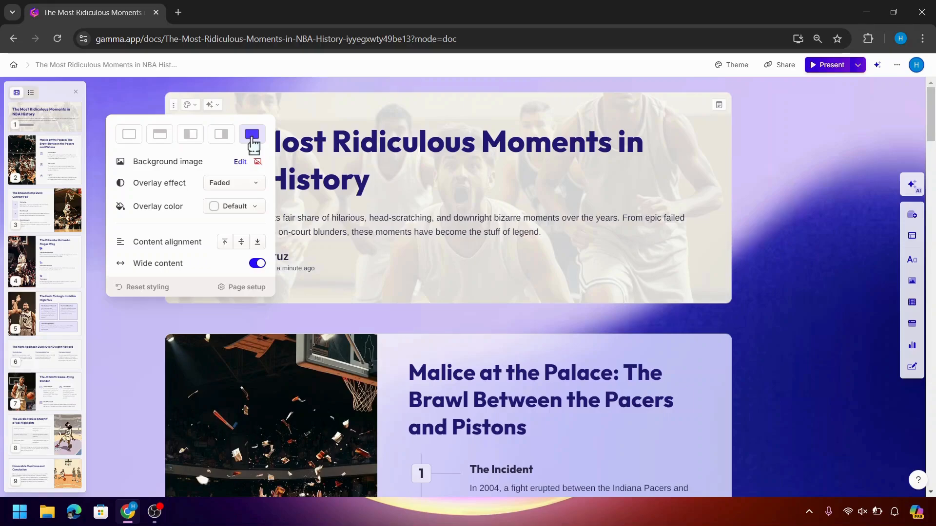
Cycle the background overlay through frosted, none and faded, then settle on Top layout
{"action": "left_click", "coordinate": [226, 188]}
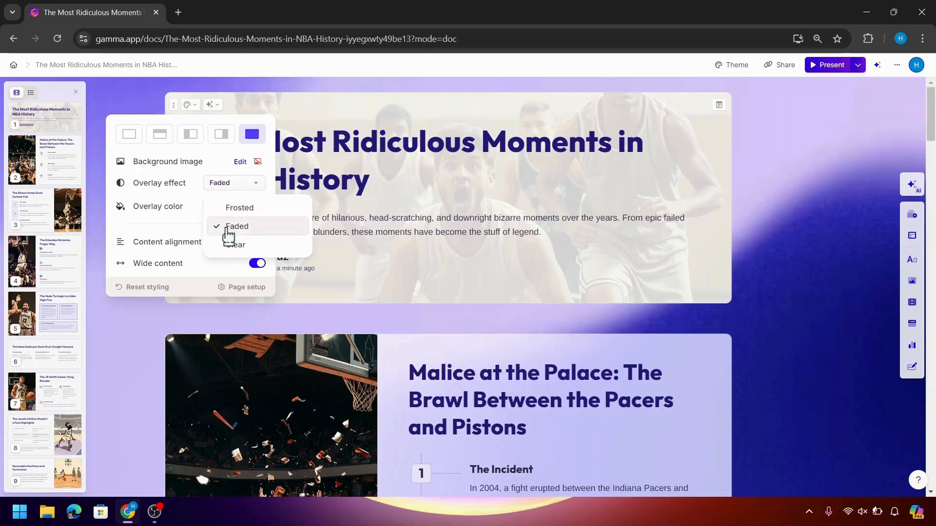
{"action": "left_click", "coordinate": [243, 210]}
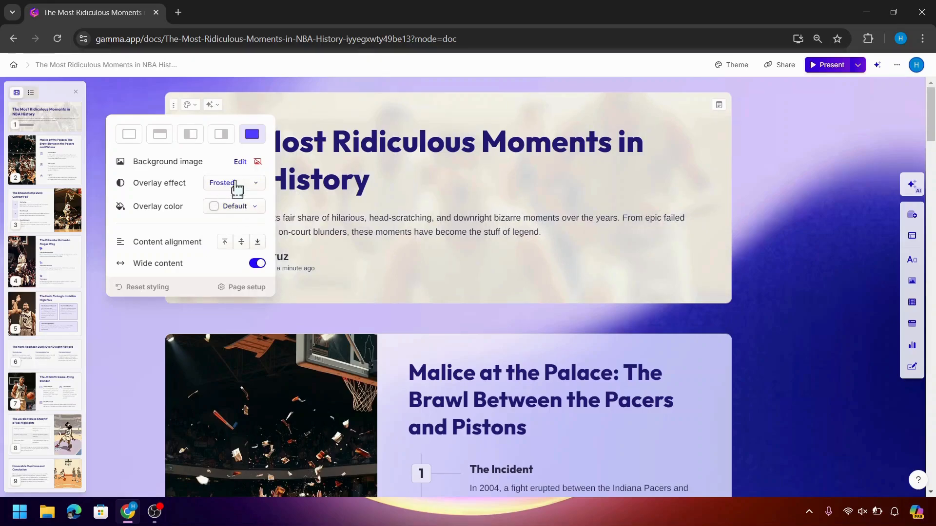
{"action": "left_click", "coordinate": [236, 188]}
{"action": "left_click", "coordinate": [234, 243]}
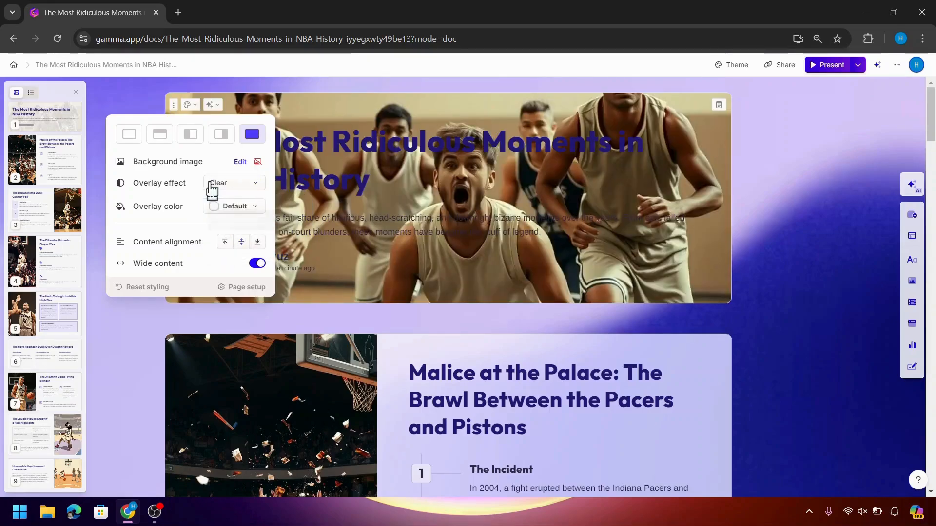
{"action": "left_click", "coordinate": [211, 187]}
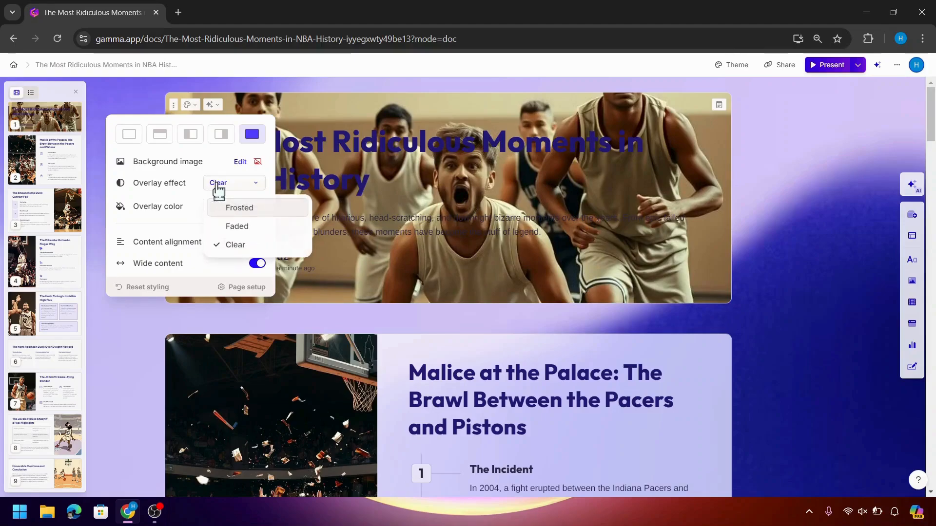
{"action": "left_click", "coordinate": [234, 227]}
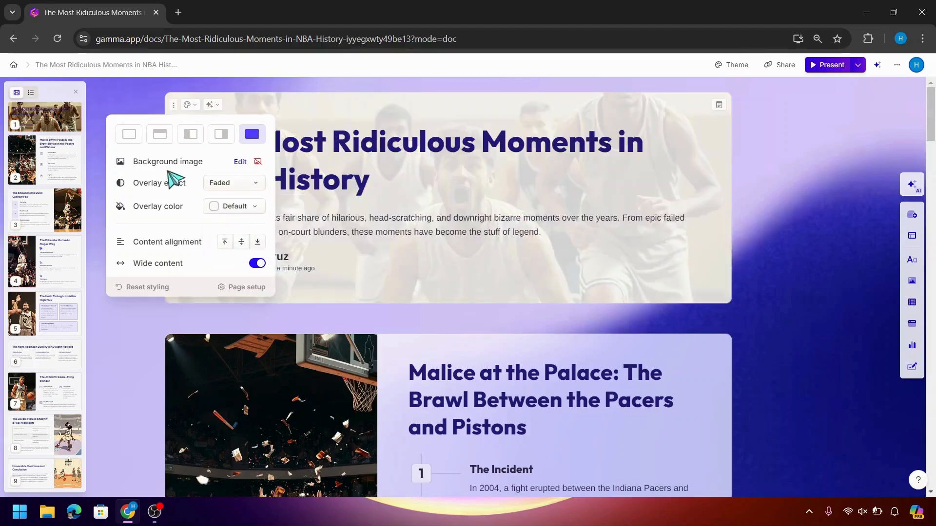
{"action": "left_click", "coordinate": [160, 141]}
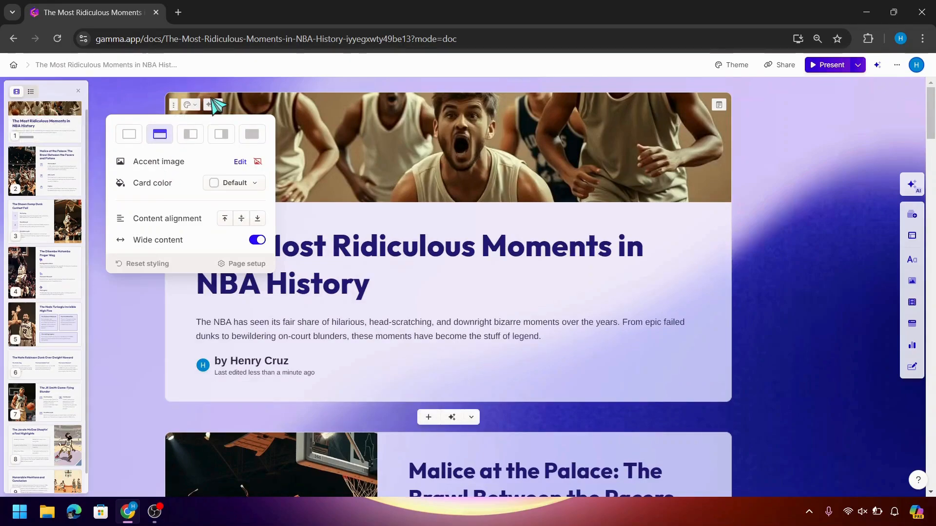
{"action": "left_click", "coordinate": [211, 108]}
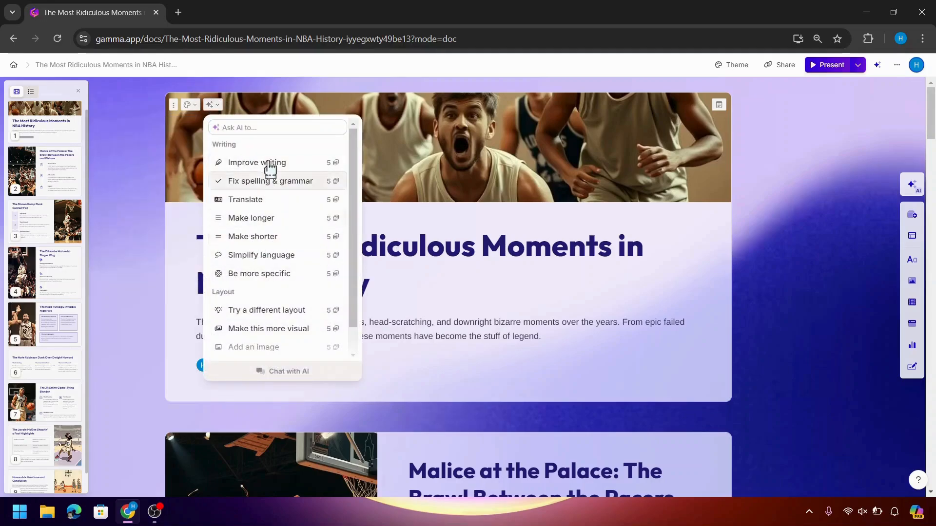
Use the AI 'Try a different layout' option to make the title card a 1–7 timeline
{"action": "scroll", "coordinate": [288, 319], "scroll_direction": "down", "scroll_amount": 1}
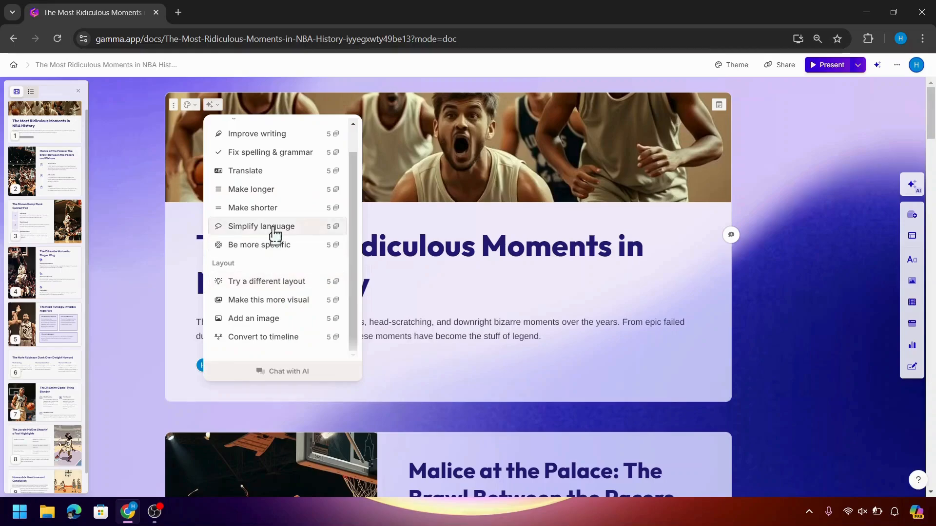
{"action": "scroll", "coordinate": [275, 236], "scroll_direction": "up", "scroll_amount": 1}
{"action": "scroll", "coordinate": [274, 236], "scroll_direction": "down", "scroll_amount": 1}
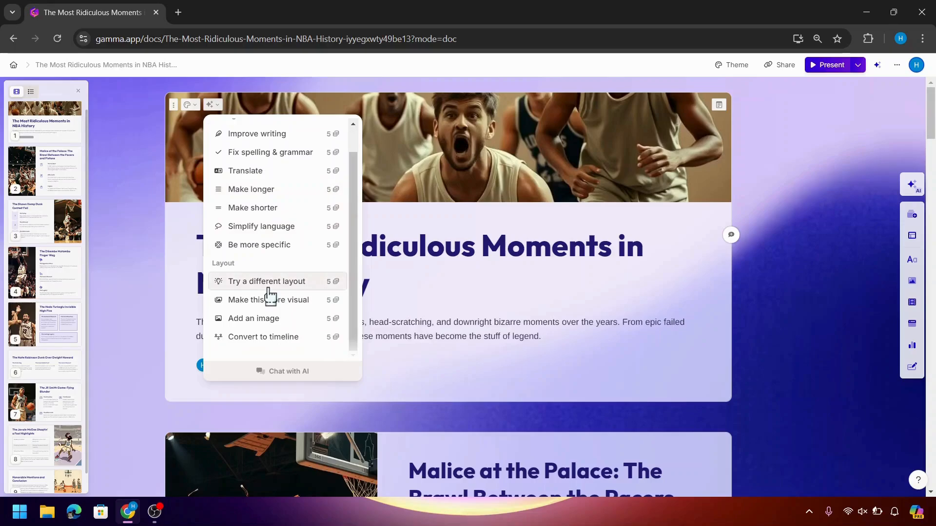
{"action": "left_click", "coordinate": [270, 283]}
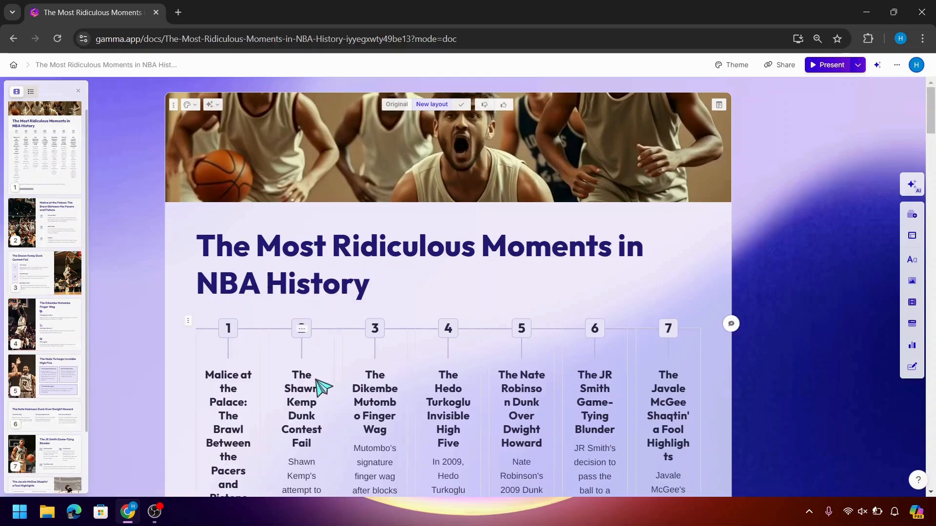
{"action": "scroll", "coordinate": [317, 379], "scroll_direction": "down", "scroll_amount": 3}
{"action": "scroll", "coordinate": [322, 388], "scroll_direction": "up", "scroll_amount": 1}
{"action": "scroll", "coordinate": [323, 389], "scroll_direction": "down", "scroll_amount": 2}
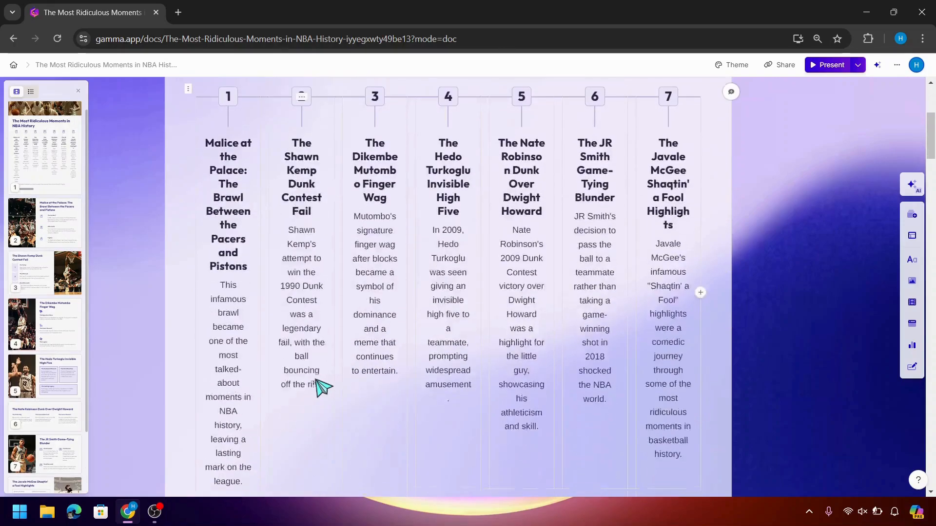
{"action": "scroll", "coordinate": [322, 388], "scroll_direction": "up", "scroll_amount": 1}
{"action": "scroll", "coordinate": [323, 388], "scroll_direction": "down", "scroll_amount": 5}
{"action": "scroll", "coordinate": [323, 388], "scroll_direction": "up", "scroll_amount": 4}
{"action": "scroll", "coordinate": [323, 388], "scroll_direction": "up", "scroll_amount": 4}
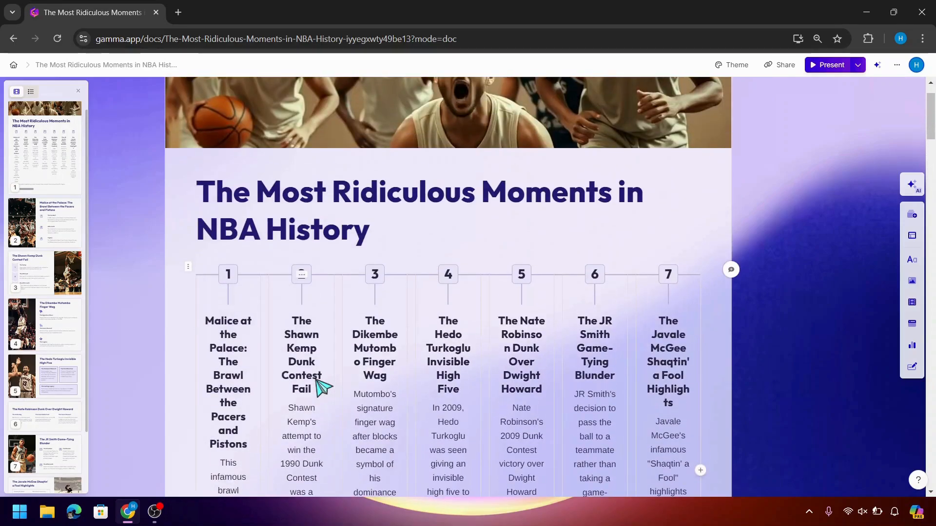
{"action": "scroll", "coordinate": [323, 388], "scroll_direction": "up", "scroll_amount": 1}
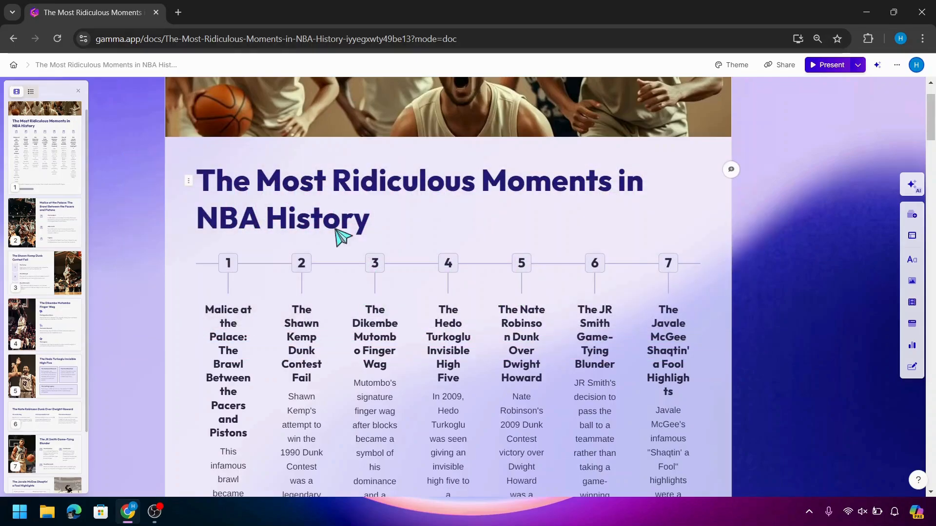
{"action": "scroll", "coordinate": [339, 236], "scroll_direction": "down", "scroll_amount": 5}
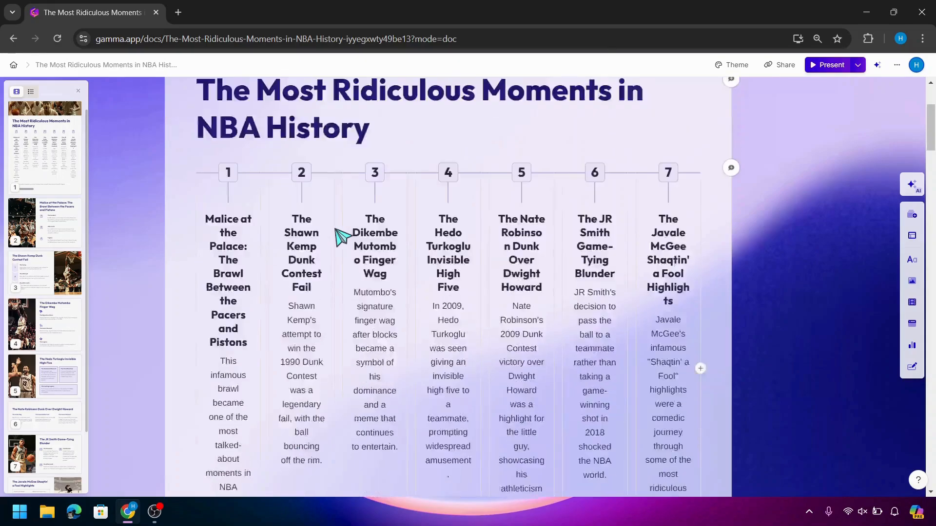
{"action": "scroll", "coordinate": [341, 238], "scroll_direction": "down", "scroll_amount": 4}
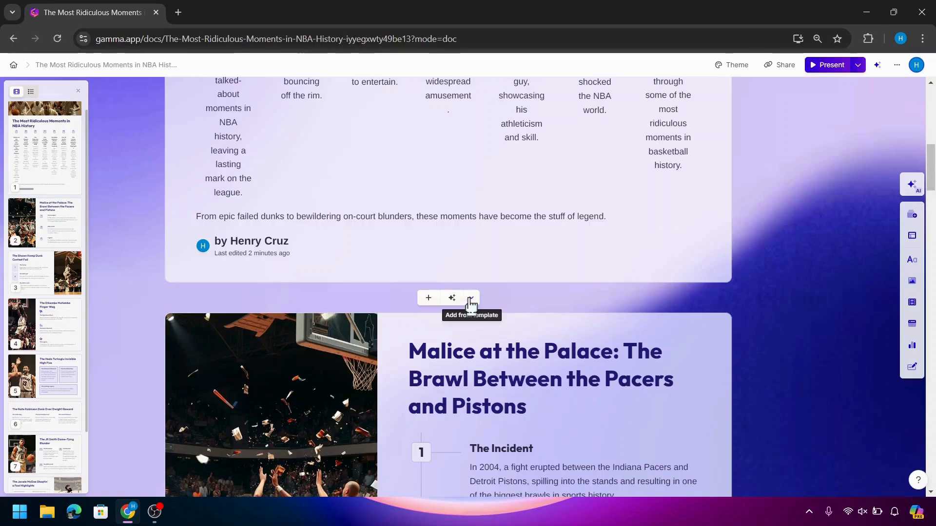
{"action": "left_click", "coordinate": [470, 298]}
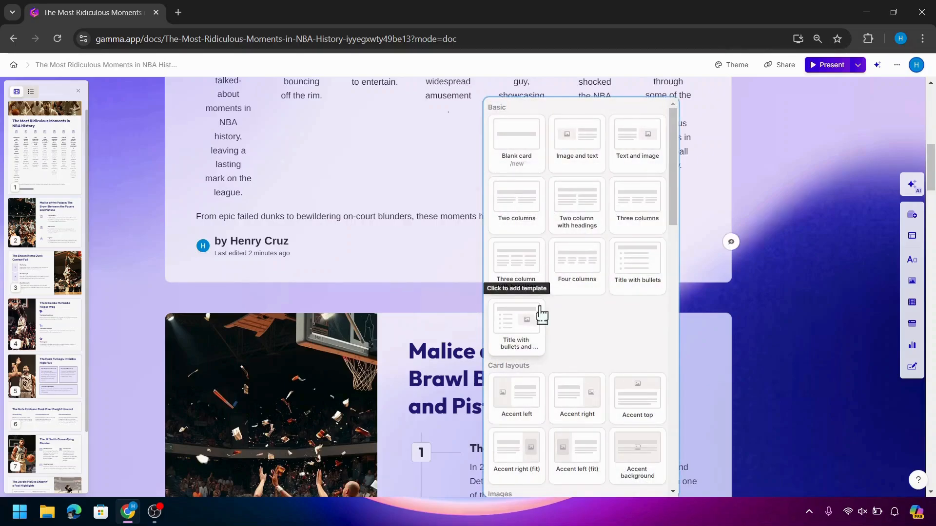
{"action": "scroll", "coordinate": [542, 316], "scroll_direction": "down", "scroll_amount": 2}
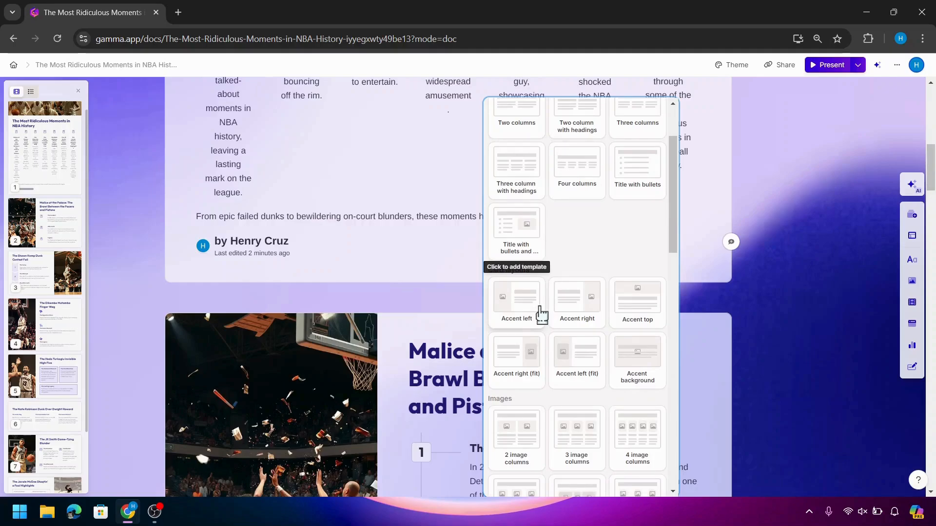
{"action": "scroll", "coordinate": [524, 456], "scroll_direction": "down", "scroll_amount": 5}
{"action": "left_click", "coordinate": [524, 455]}
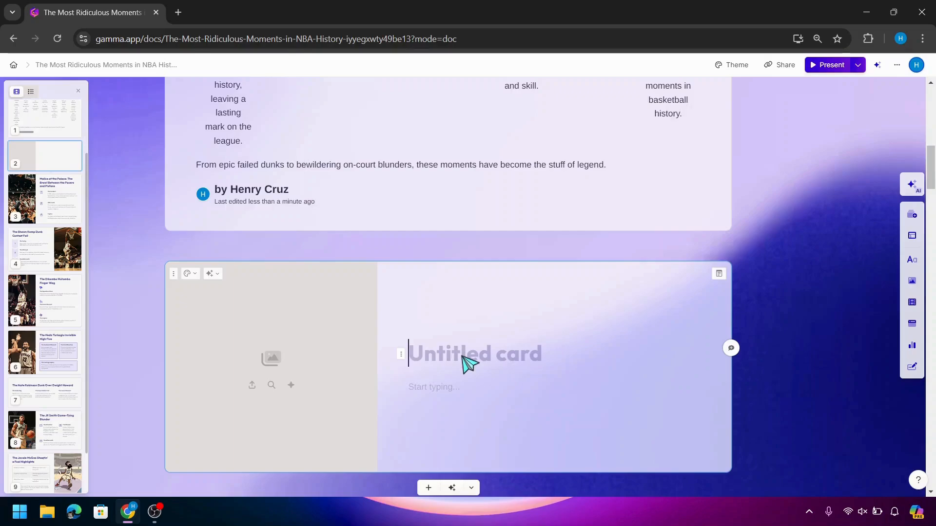
{"action": "left_click", "coordinate": [175, 276]}
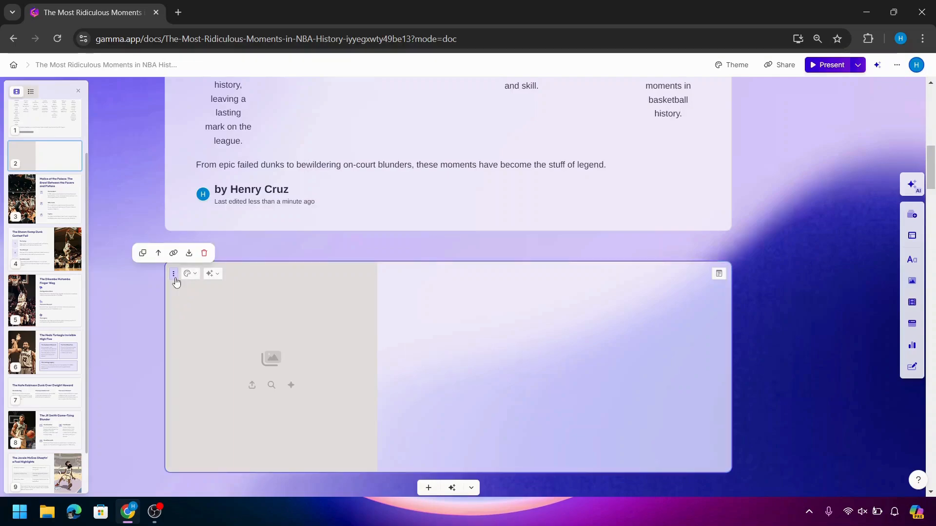
{"action": "left_click", "coordinate": [205, 254]}
{"action": "scroll", "coordinate": [209, 263], "scroll_direction": "up", "scroll_amount": 3}
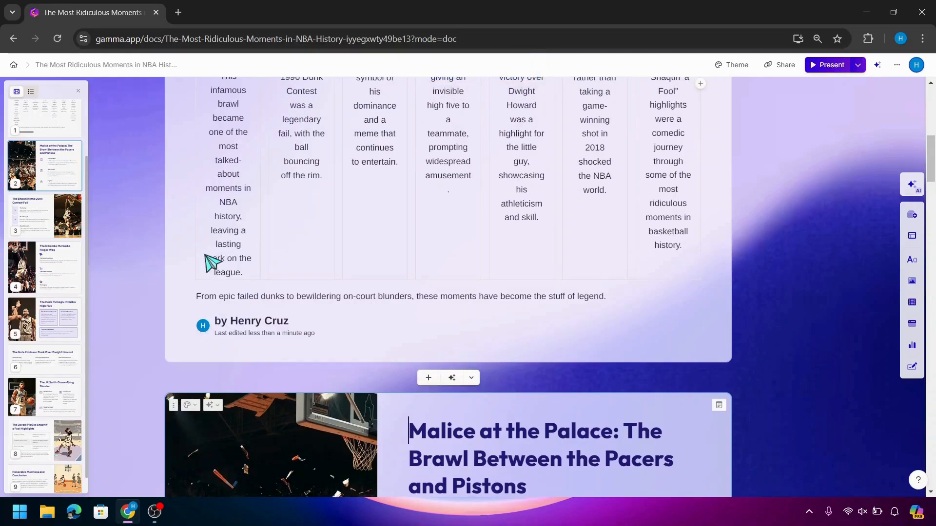
{"action": "left_click", "coordinate": [472, 378]}
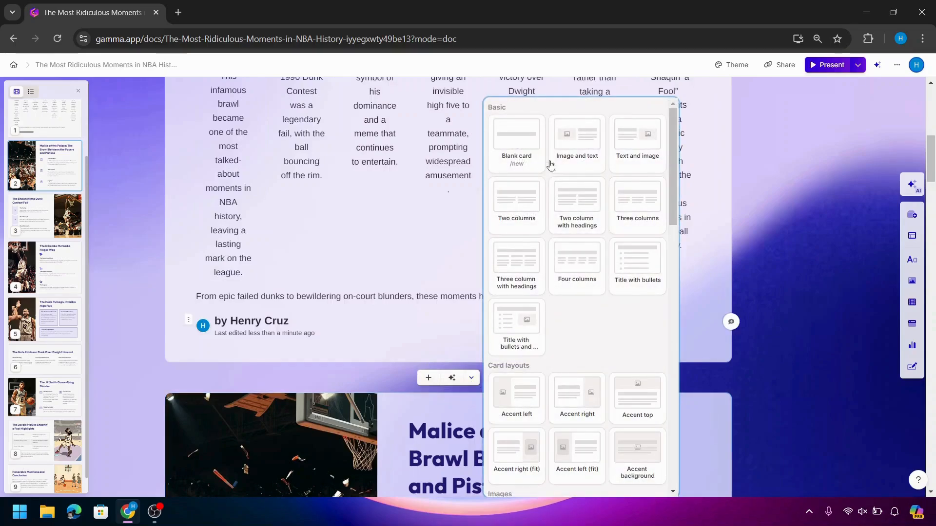
{"action": "left_click", "coordinate": [511, 273]}
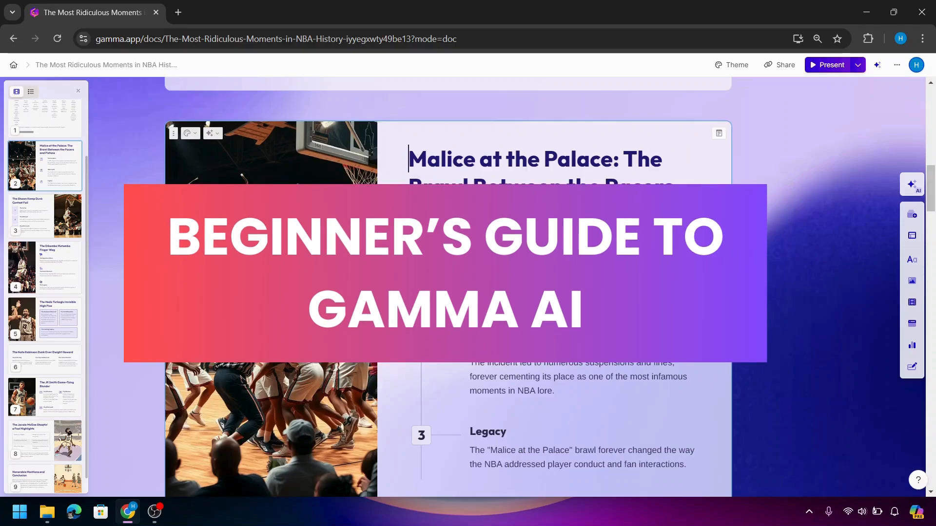
{"action": "scroll", "coordinate": [449, 287], "scroll_direction": "down", "scroll_amount": 5}
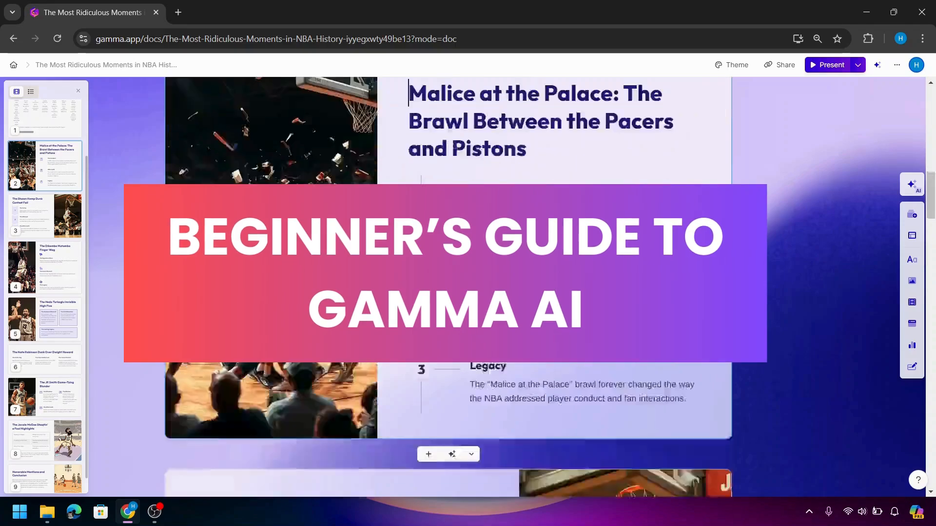
{"action": "scroll", "coordinate": [449, 288], "scroll_direction": "up", "scroll_amount": 3}
{"action": "scroll", "coordinate": [448, 287], "scroll_direction": "down", "scroll_amount": 3}
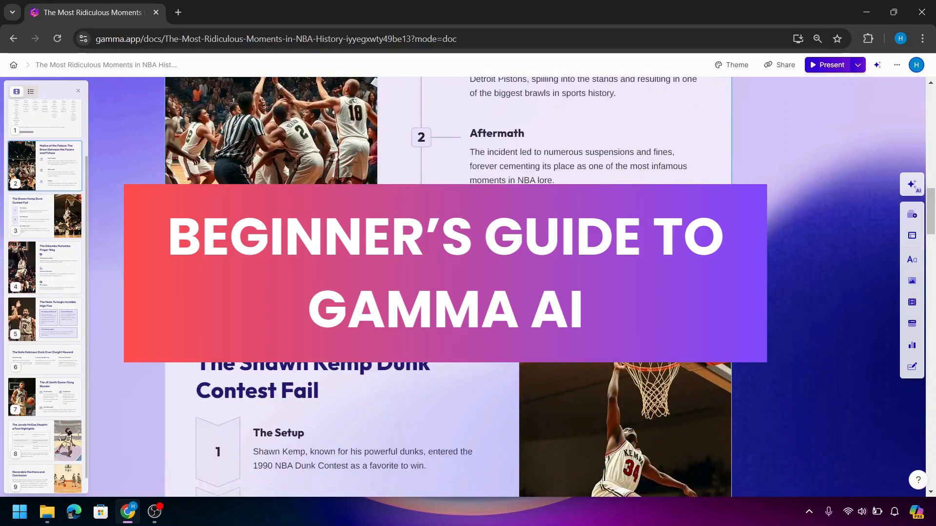
Generate an AI card from 'Add another player which is from NBA' using an image-and-text layout
{"action": "left_click", "coordinate": [448, 309]}
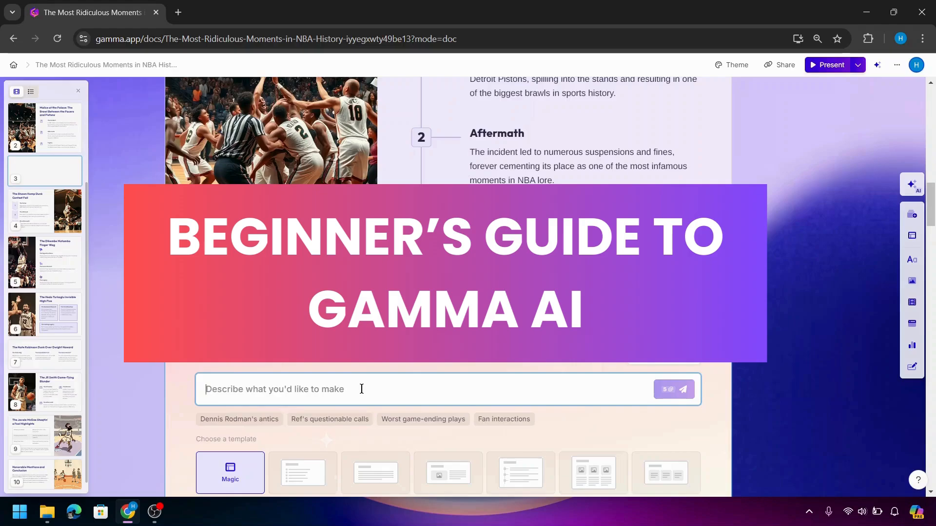
{"action": "type", "text": "Add anot"}
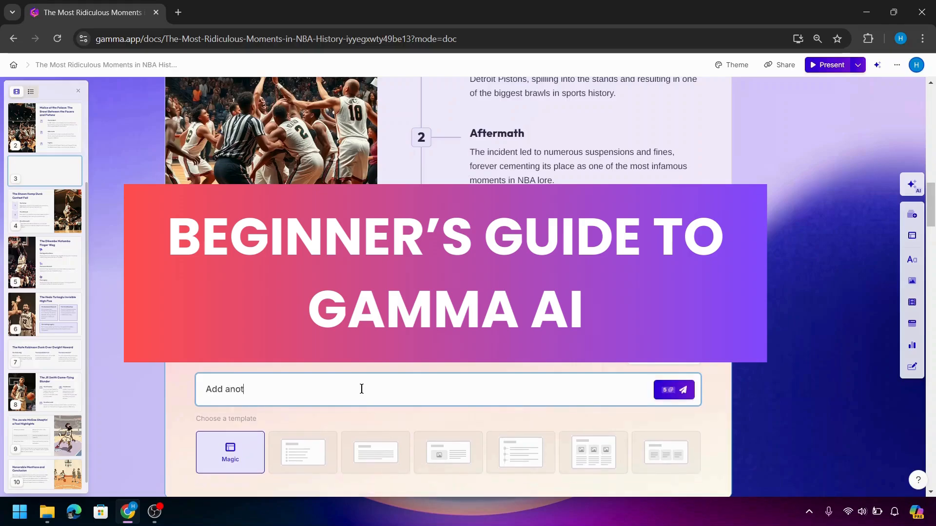
{"action": "type", "text": "her player which"}
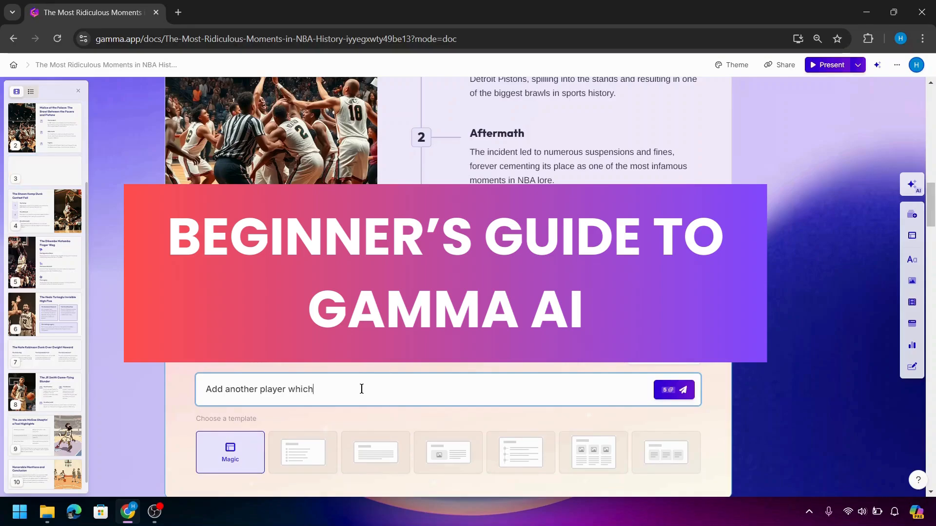
{"action": "type", "text": " is from NBA"}
{"action": "scroll", "coordinate": [362, 389], "scroll_direction": "down", "scroll_amount": 2}
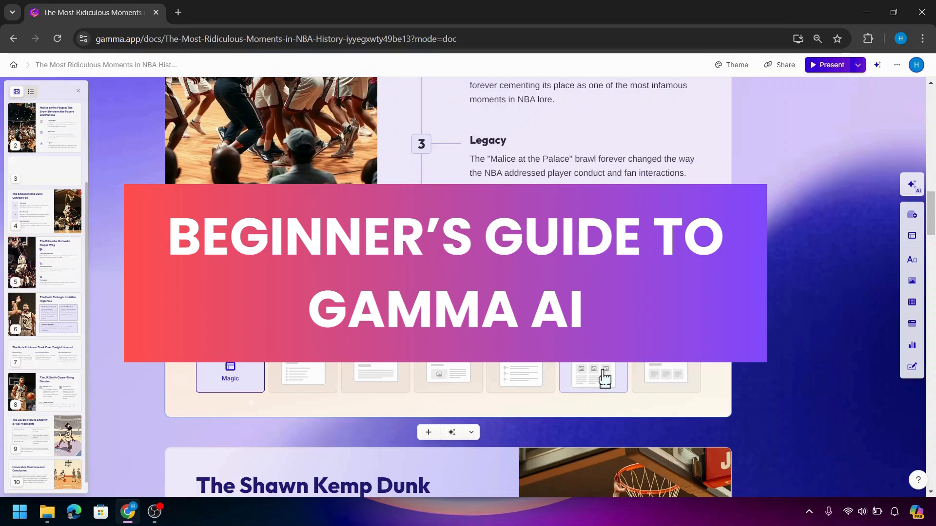
{"action": "left_click", "coordinate": [439, 390]}
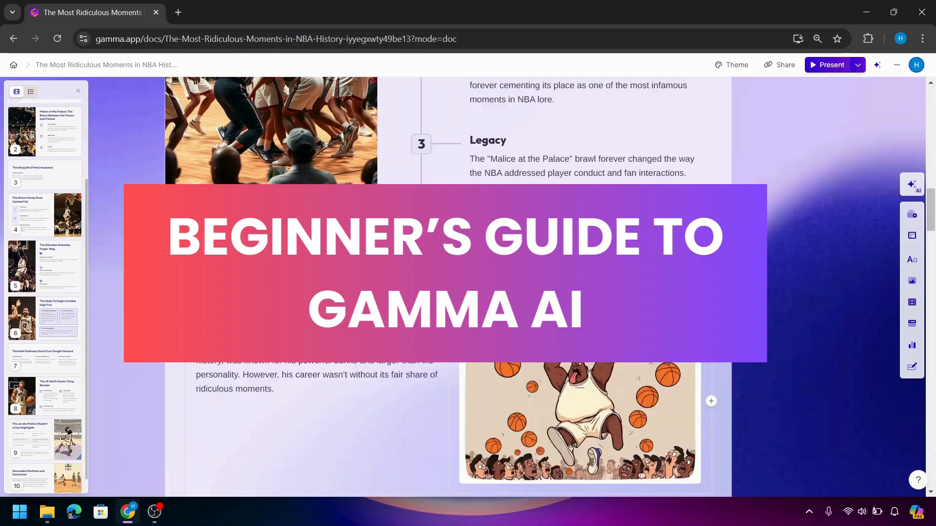
{"action": "scroll", "coordinate": [449, 293], "scroll_direction": "down", "scroll_amount": 3}
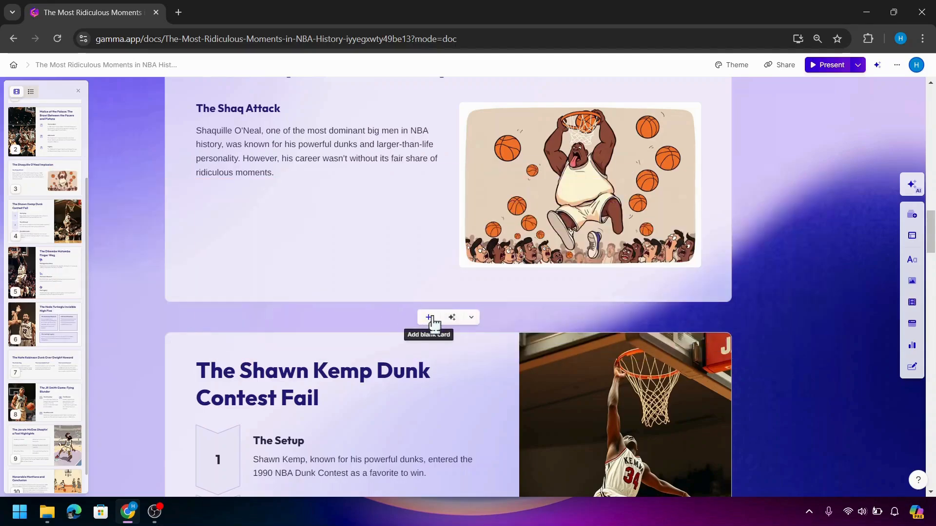
{"action": "left_click", "coordinate": [431, 319]}
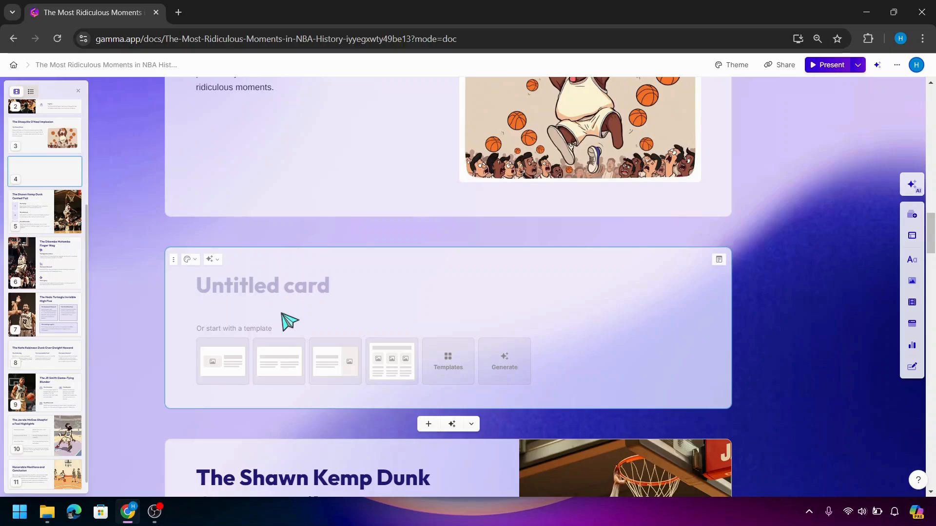
{"action": "type", "text": "Ne"}
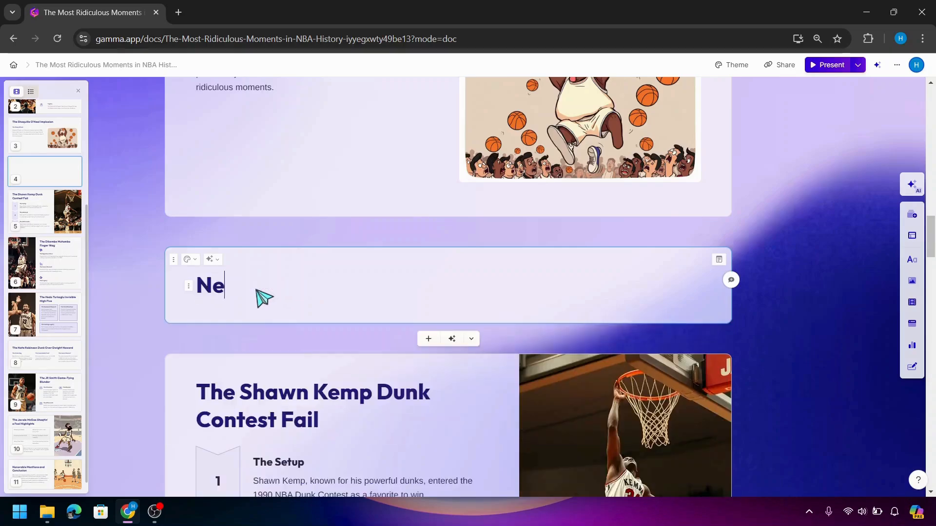
{"action": "type", "text": "w Card"}
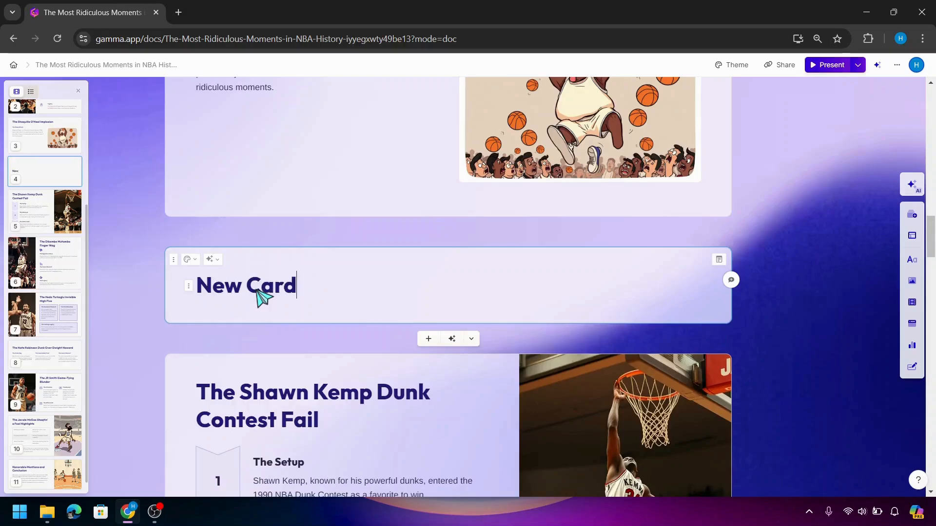
{"action": "key", "text": "Return"}
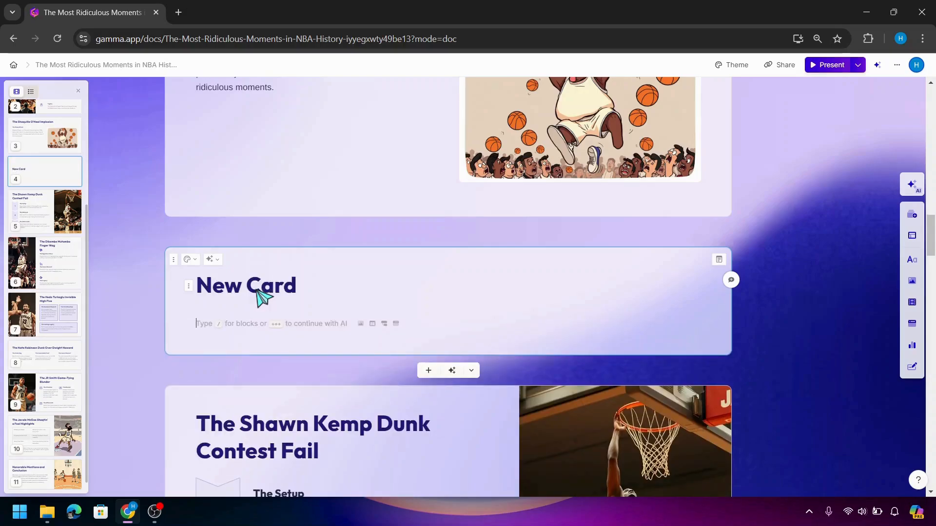
{"action": "type", "text": "/"}
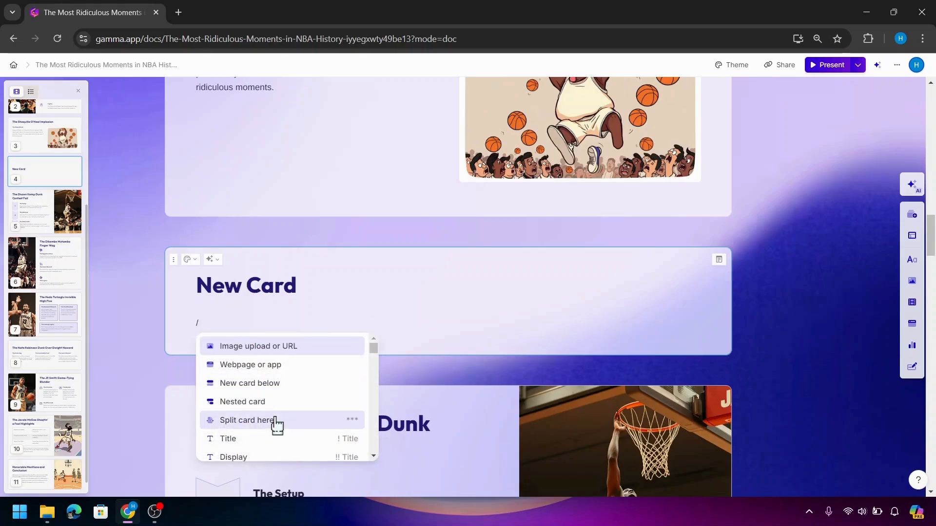
{"action": "scroll", "coordinate": [277, 425], "scroll_direction": "down", "scroll_amount": 1}
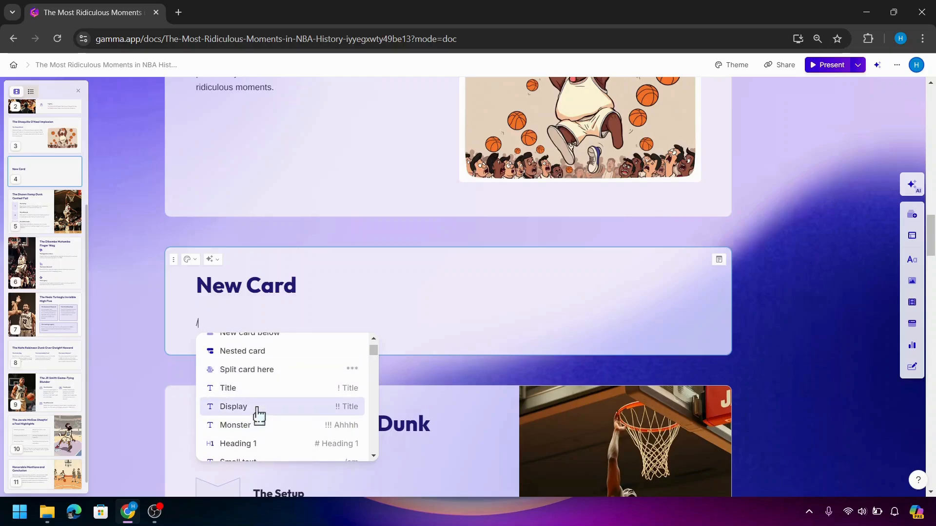
{"action": "scroll", "coordinate": [259, 414], "scroll_direction": "down", "scroll_amount": 1}
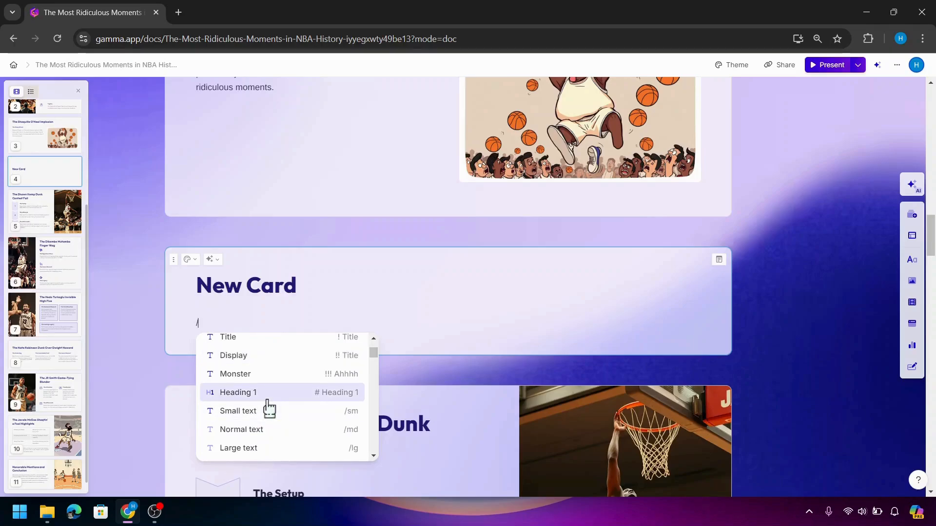
{"action": "scroll", "coordinate": [269, 407], "scroll_direction": "down", "scroll_amount": 3}
{"action": "scroll", "coordinate": [270, 408], "scroll_direction": "up", "scroll_amount": 1}
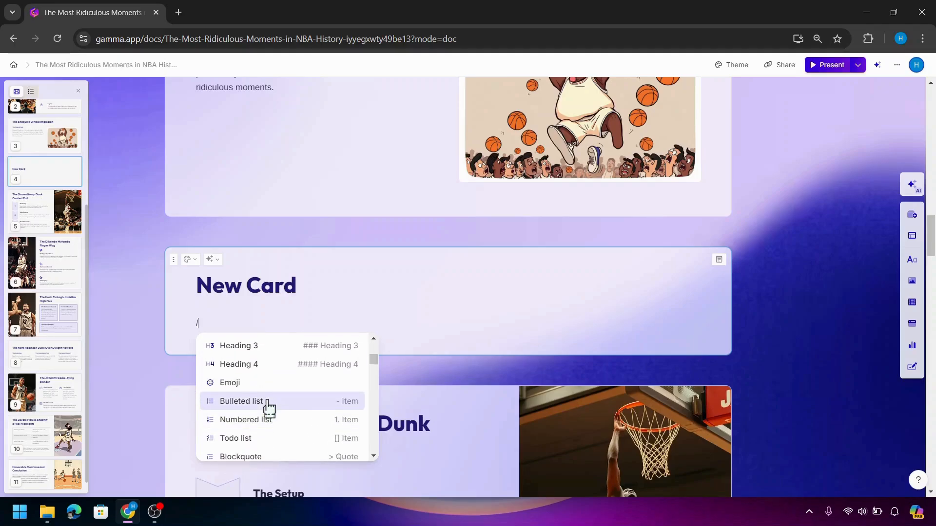
{"action": "scroll", "coordinate": [269, 407], "scroll_direction": "down", "scroll_amount": 6}
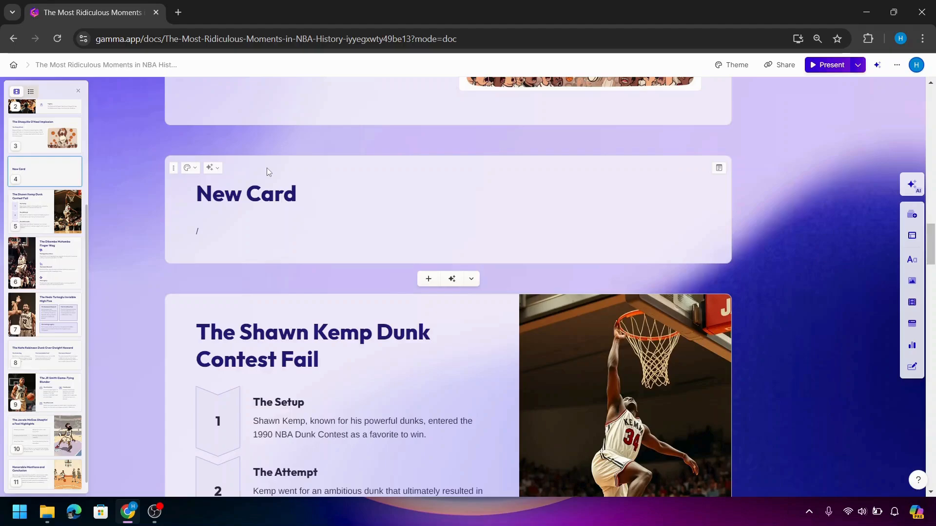
{"action": "scroll", "coordinate": [267, 168], "scroll_direction": "up", "scroll_amount": 3}
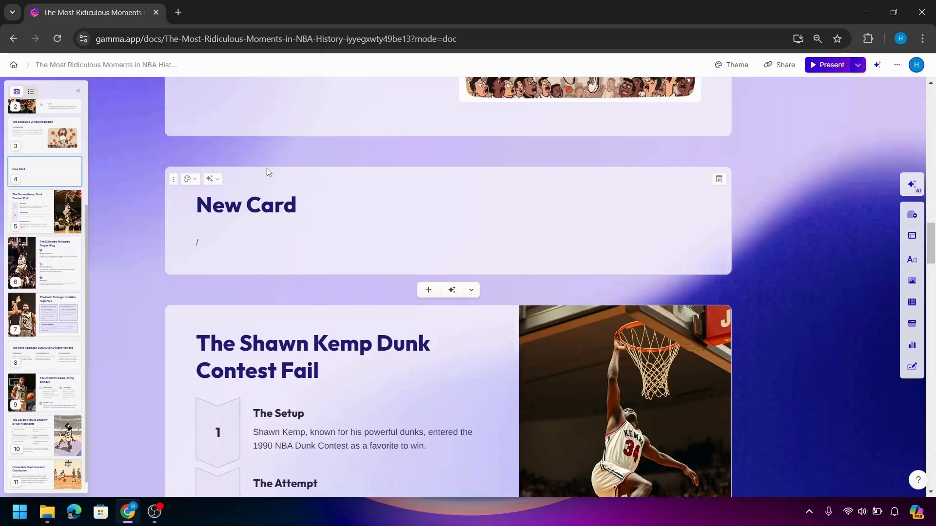
{"action": "scroll", "coordinate": [267, 168], "scroll_direction": "up", "scroll_amount": 5}
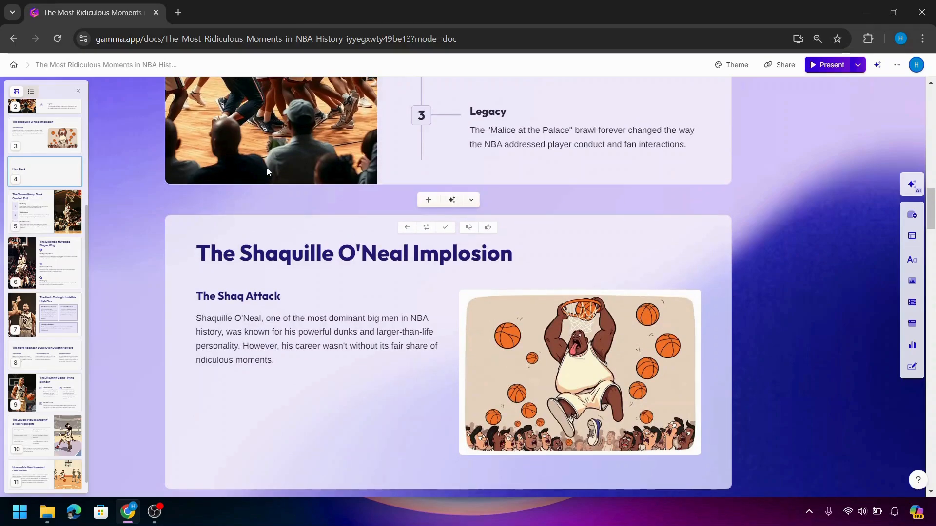
Apply the Wine theme to the deck and scroll back up to the title card
{"action": "left_click", "coordinate": [729, 67]}
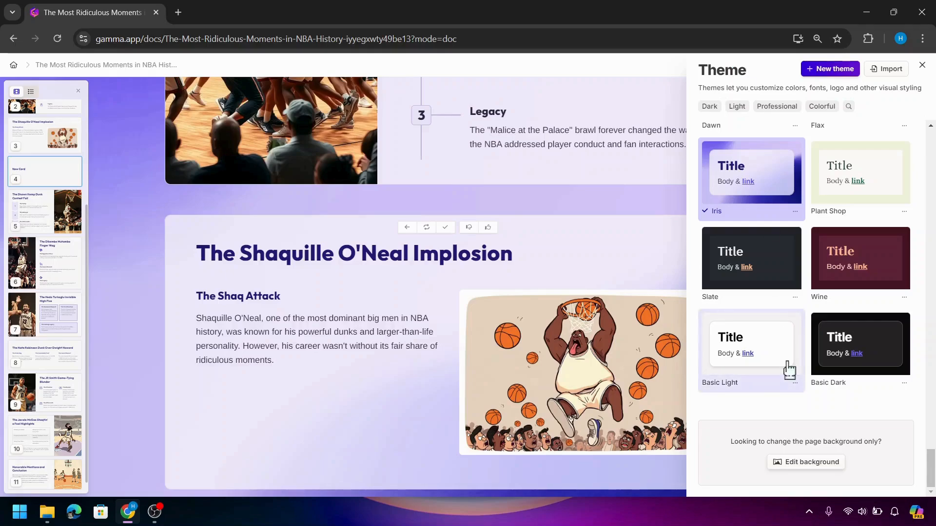
{"action": "left_click", "coordinate": [857, 303]}
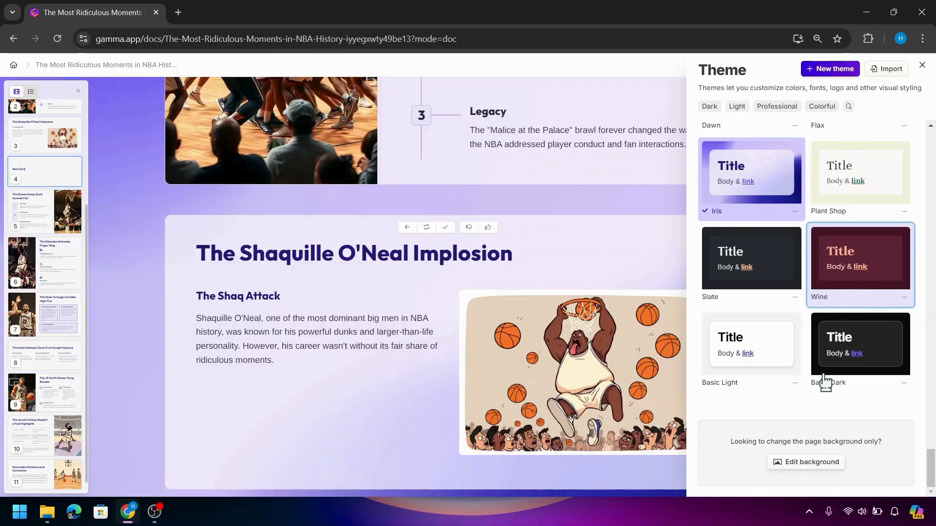
{"action": "left_click", "coordinate": [861, 261]}
{"action": "scroll", "coordinate": [829, 248], "scroll_direction": "up", "scroll_amount": 3}
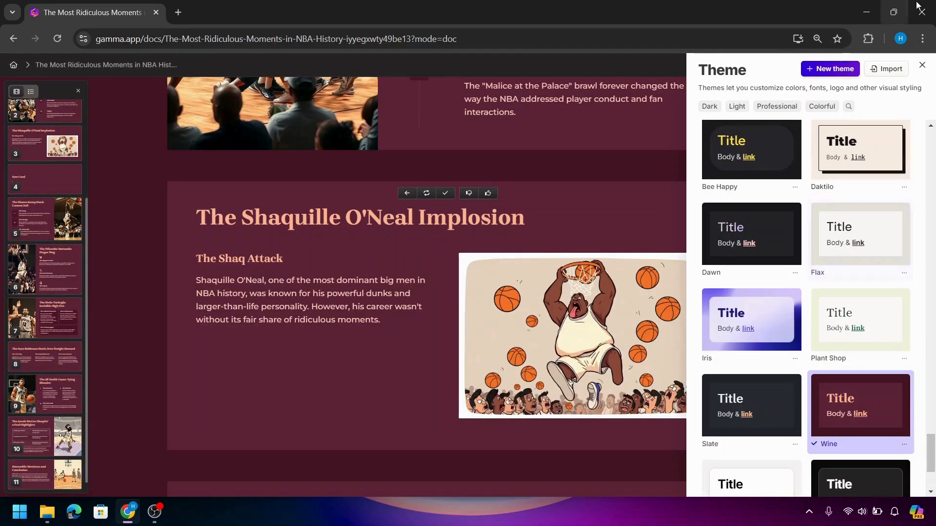
{"action": "left_click", "coordinate": [923, 65]}
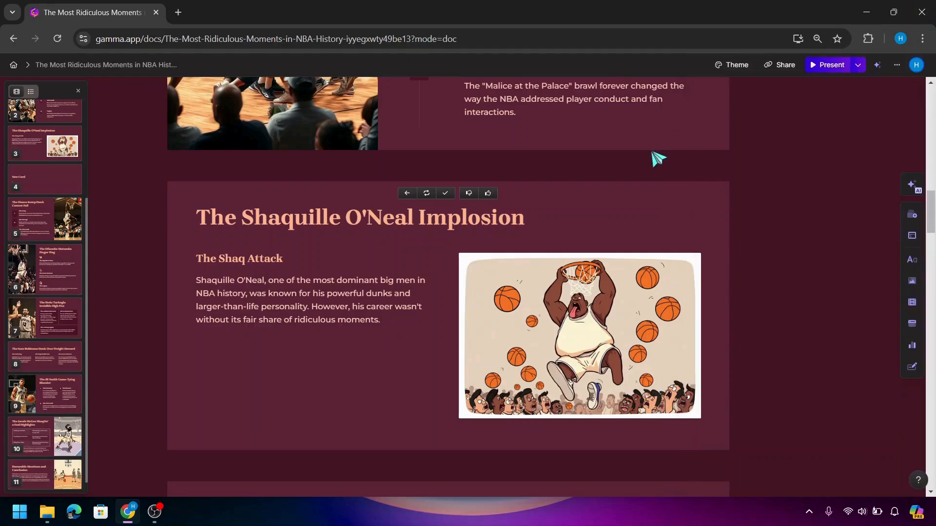
{"action": "scroll", "coordinate": [658, 159], "scroll_direction": "up", "scroll_amount": 4}
{"action": "scroll", "coordinate": [658, 158], "scroll_direction": "up", "scroll_amount": 10}
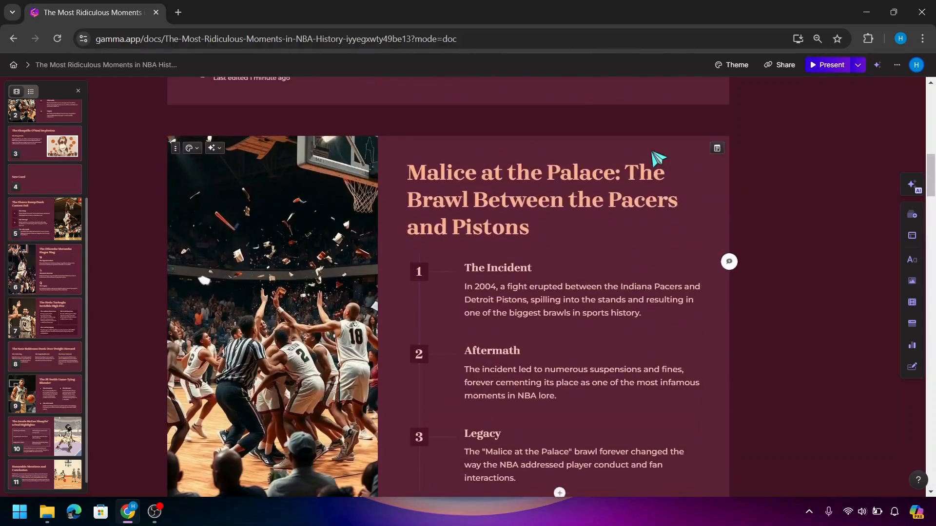
{"action": "scroll", "coordinate": [658, 159], "scroll_direction": "up", "scroll_amount": 1}
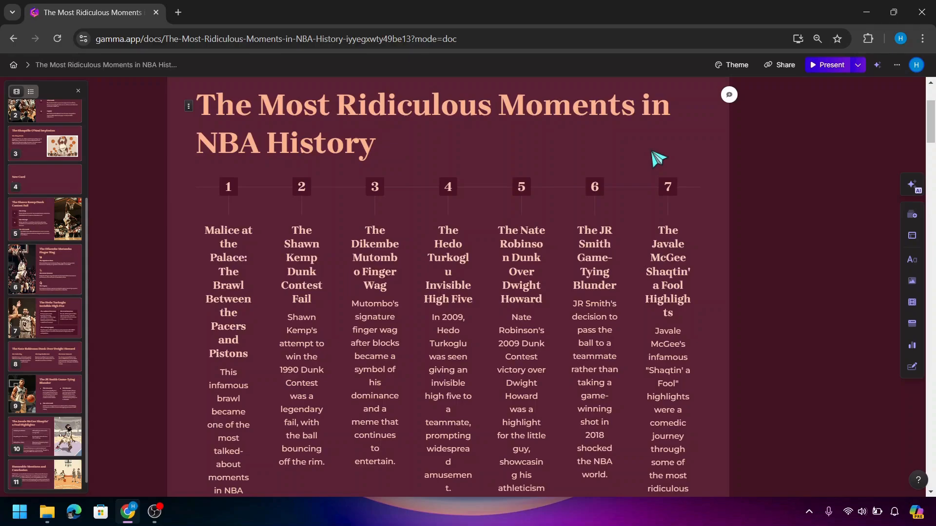
{"action": "scroll", "coordinate": [658, 159], "scroll_direction": "up", "scroll_amount": 3}
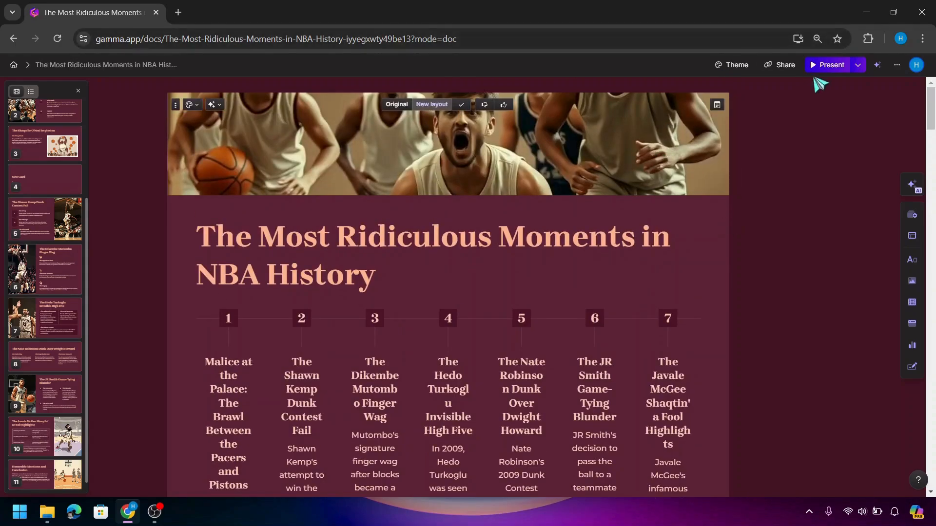
{"action": "left_click", "coordinate": [829, 68]}
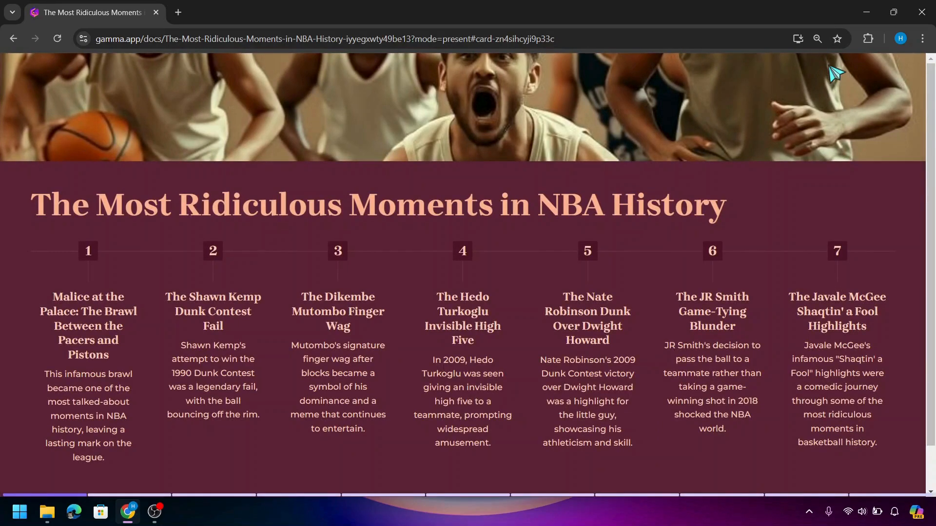
{"action": "key", "text": "Right"}
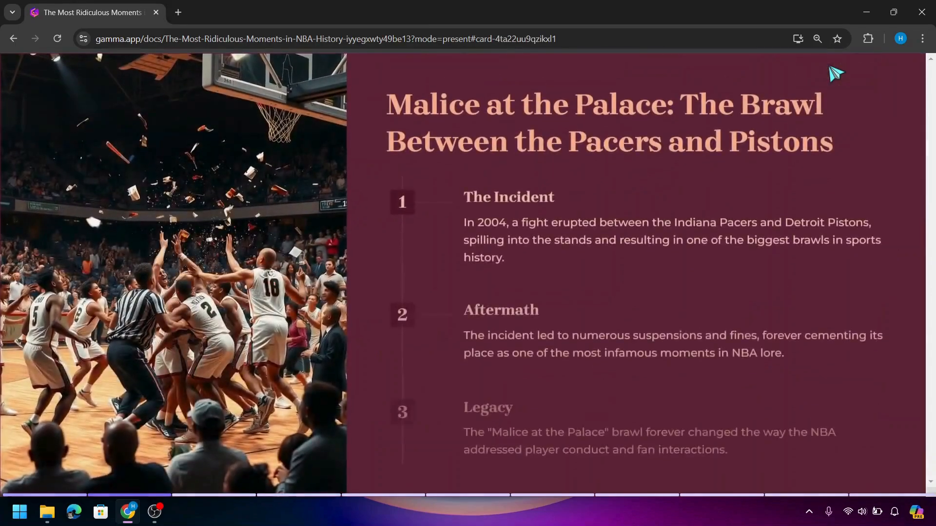
{"action": "key", "text": "Right"}
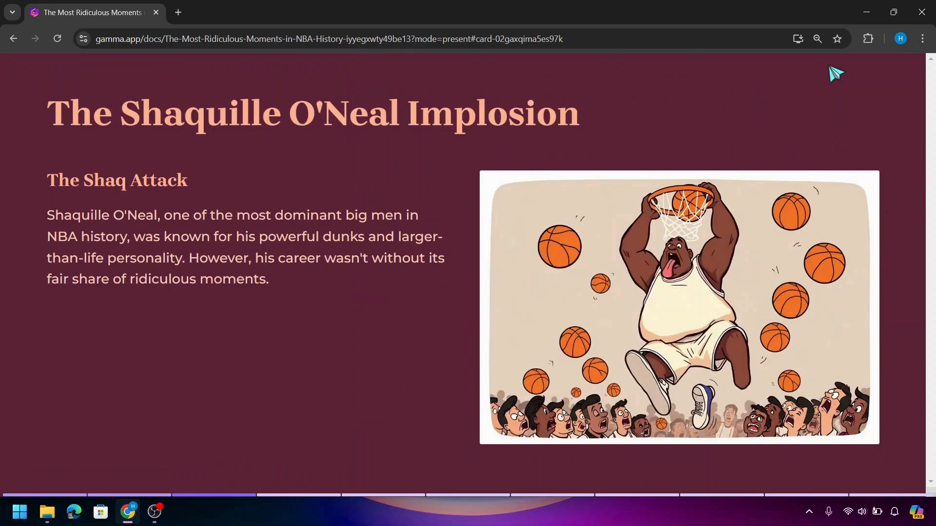
{"action": "key", "text": "Right"}
{"action": "key", "text": "Right"}
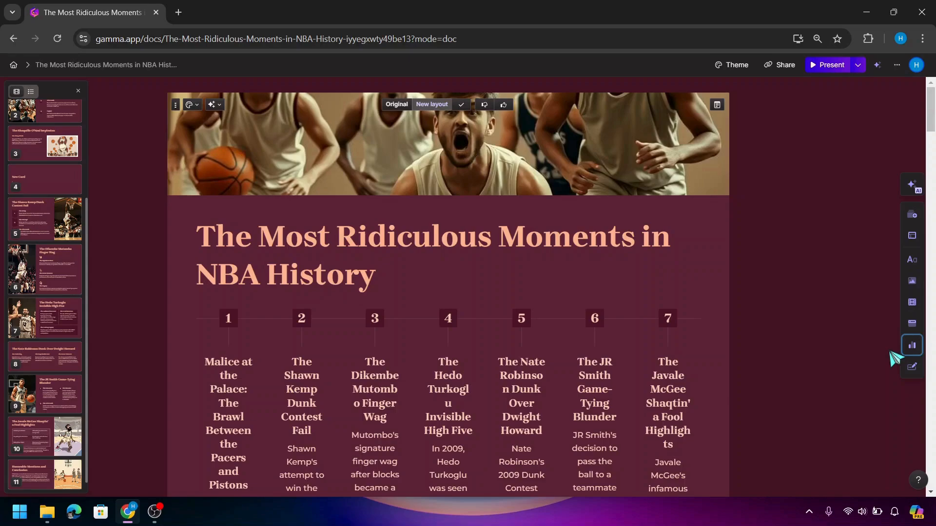
Add a Heading 3 block below the title on the title card
{"action": "left_click", "coordinate": [911, 267]}
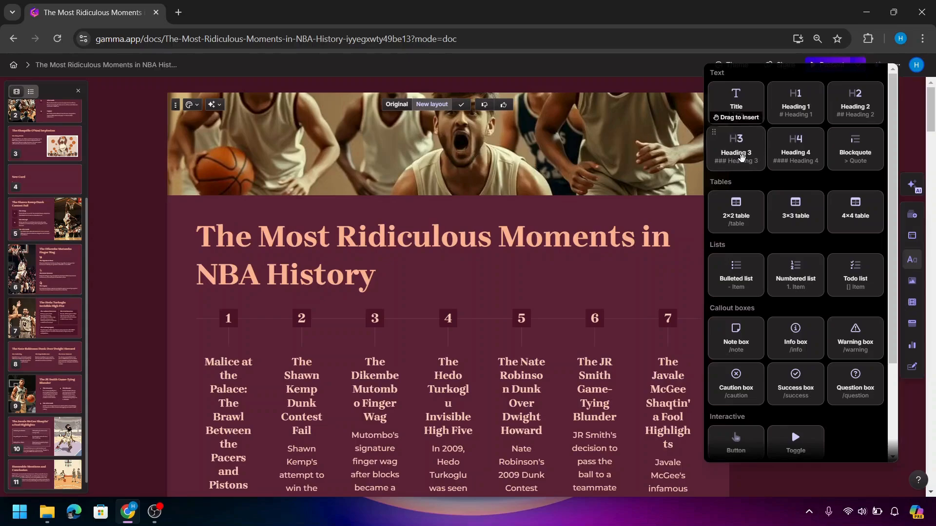
{"action": "left_click_drag", "start_coordinate": [741, 156], "coordinate": [386, 296]}
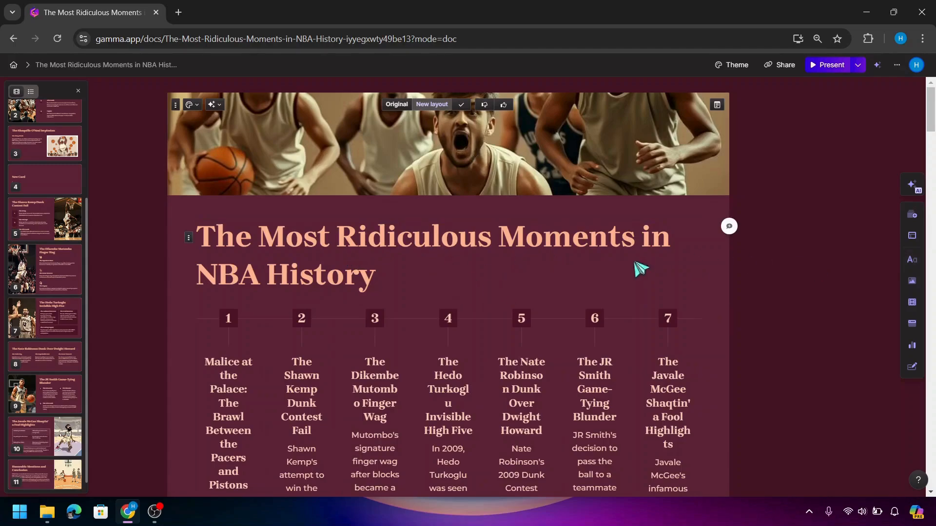
{"action": "left_click", "coordinate": [923, 259]}
{"action": "left_click_drag", "start_coordinate": [736, 149], "coordinate": [408, 305]}
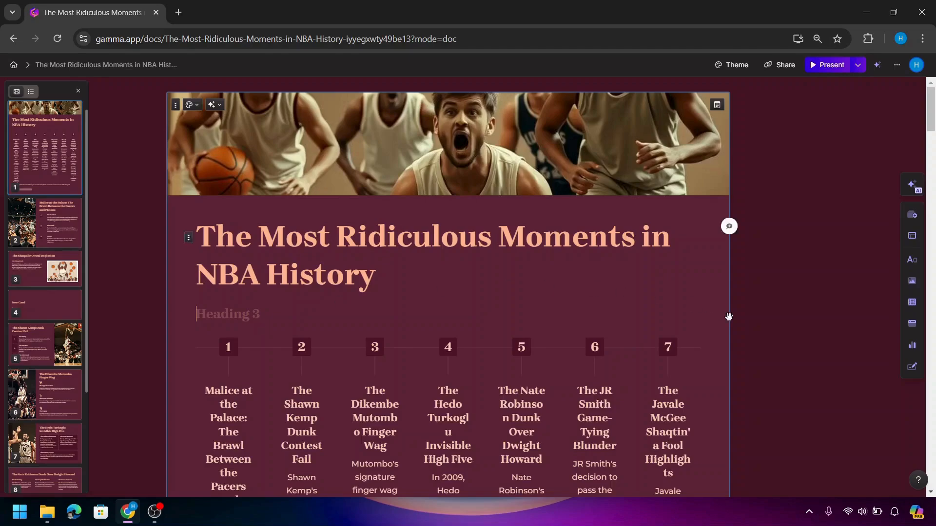
Place a pie chart with Apple, Key lime and Cherry data under the heading
{"action": "left_click", "coordinate": [917, 346]}
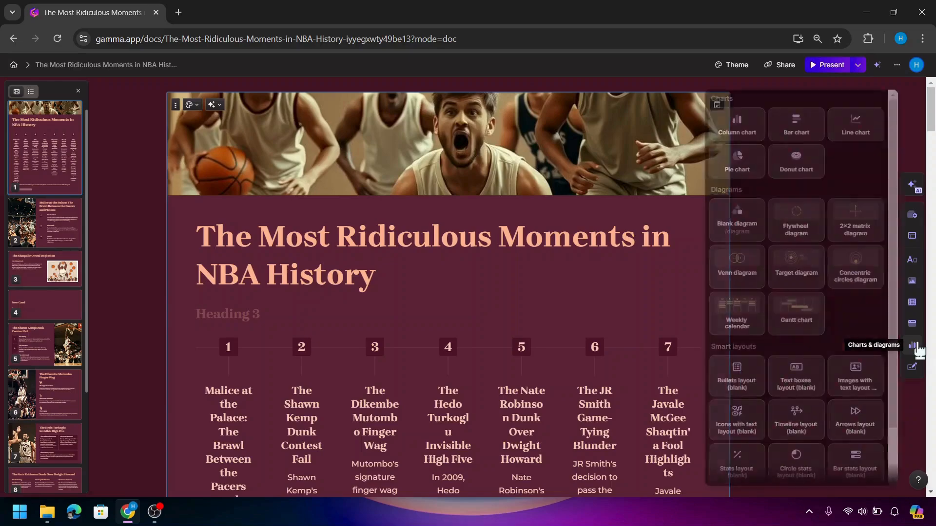
{"action": "left_click_drag", "start_coordinate": [737, 173], "coordinate": [314, 345]}
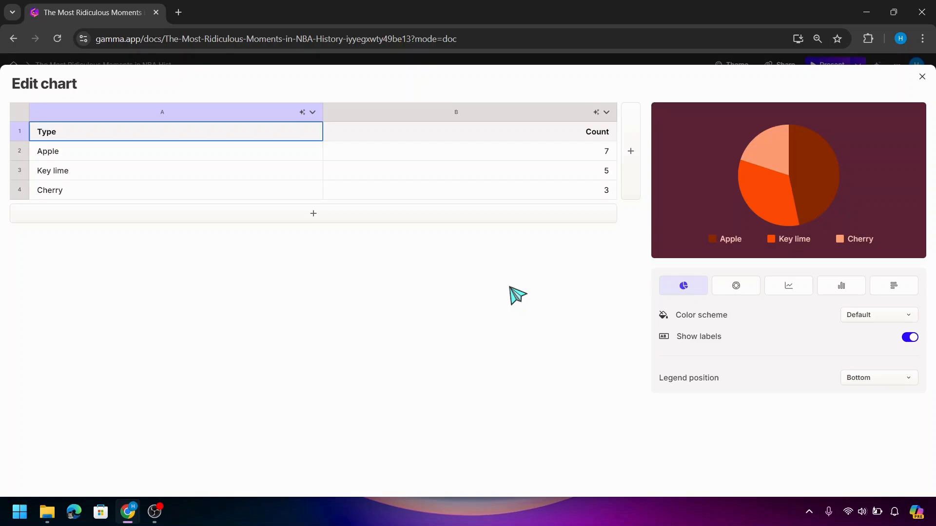
{"action": "left_click", "coordinate": [923, 81]}
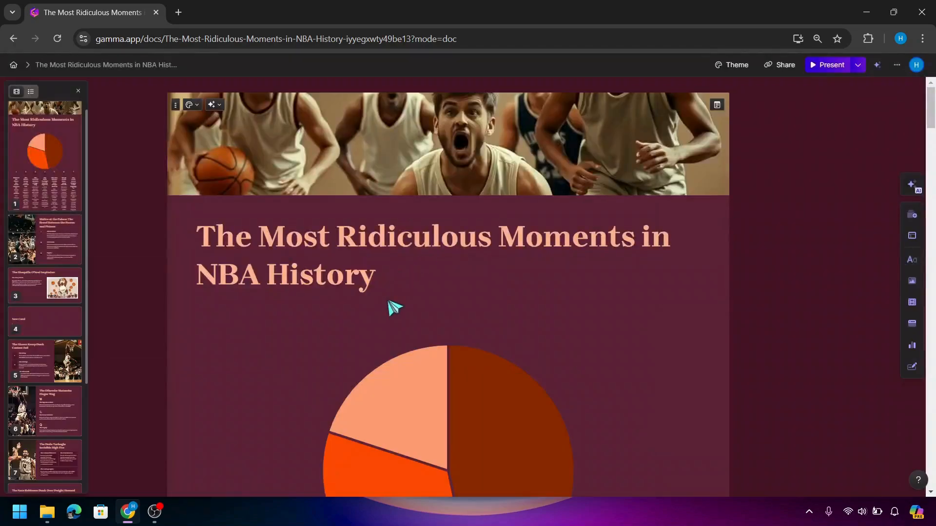
{"action": "scroll", "coordinate": [393, 307], "scroll_direction": "down", "scroll_amount": 3}
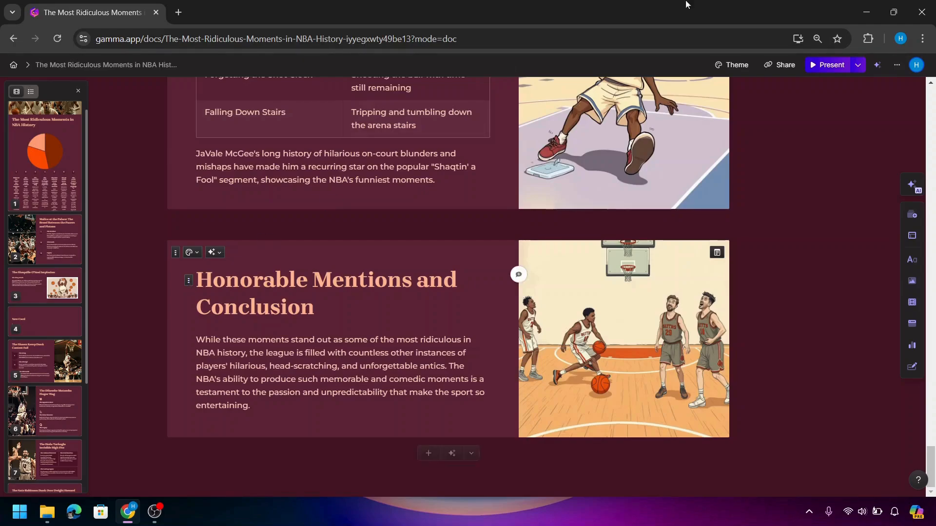
Share the NBA deck by entering the collaborator's e-mail address and sending the invitation
{"action": "left_click", "coordinate": [779, 65]}
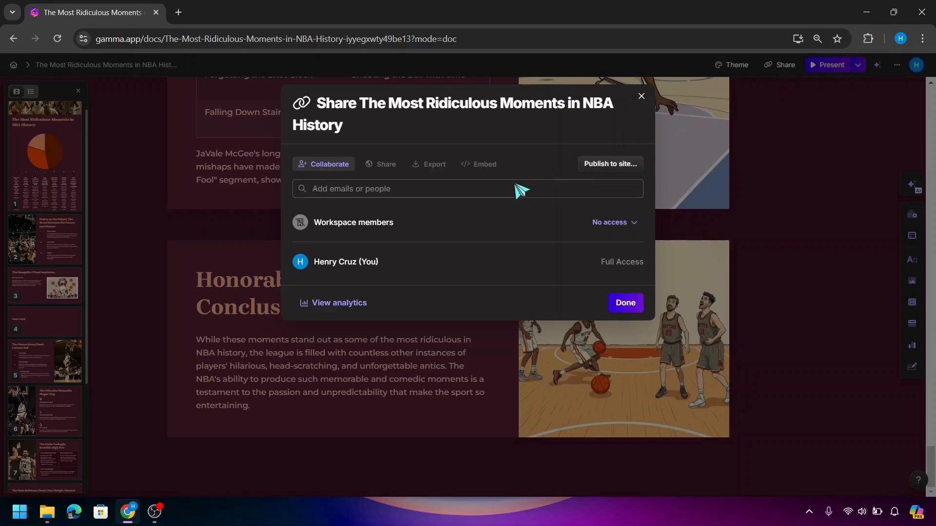
{"action": "type", "text": "ni"}
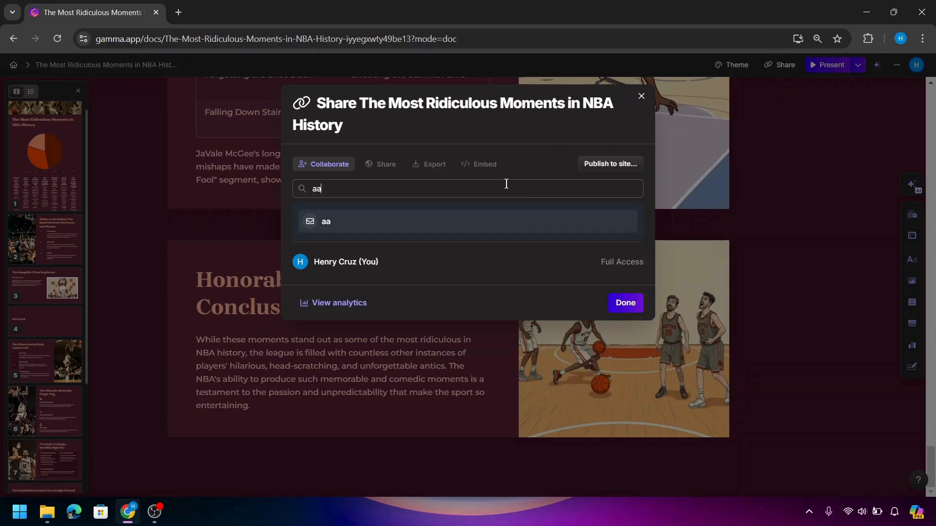
{"action": "key", "text": "BackSpace"}
{"action": "key", "text": "BackSpace"}
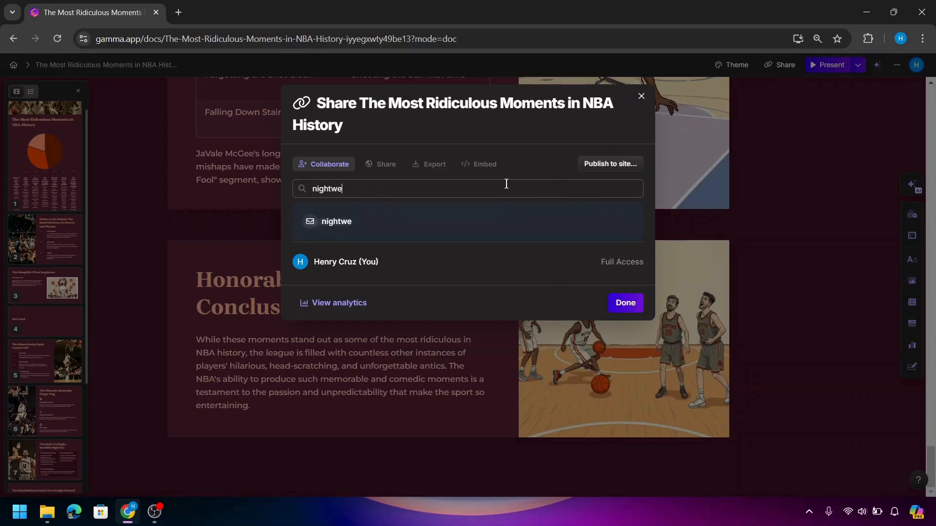
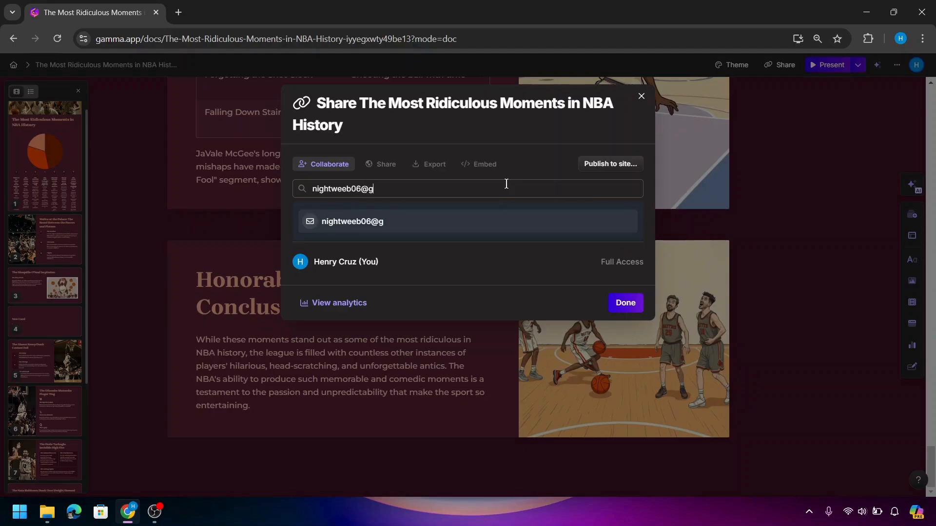
{"action": "left_click", "coordinate": [625, 303]}
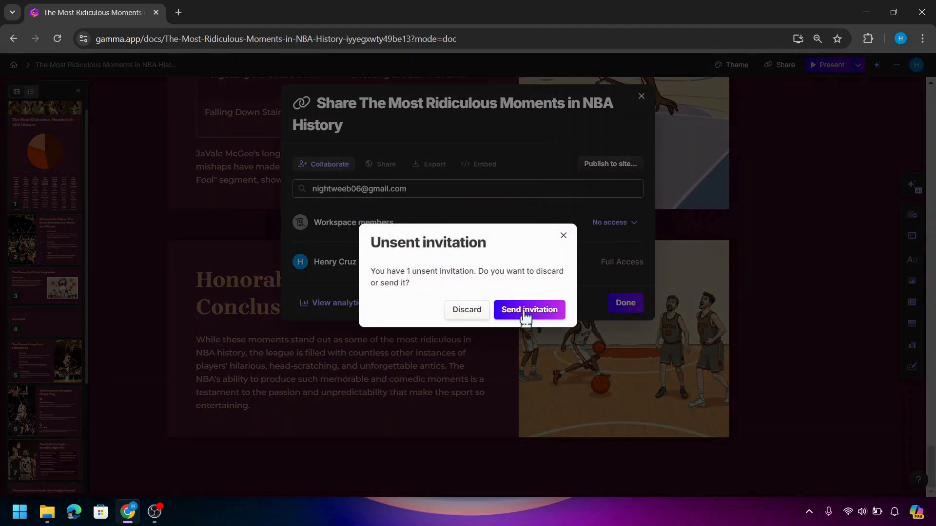
{"action": "left_click", "coordinate": [526, 314]}
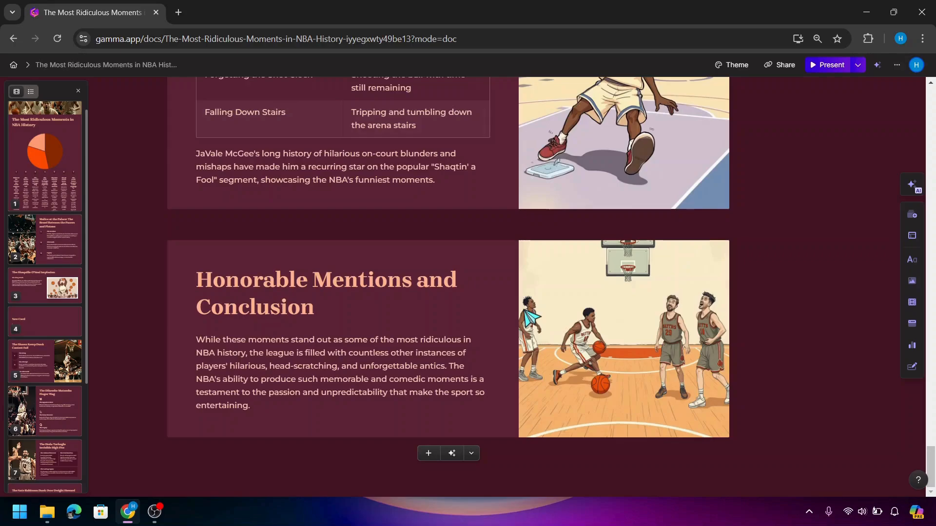
{"action": "scroll", "coordinate": [531, 319], "scroll_direction": "up", "scroll_amount": 15}
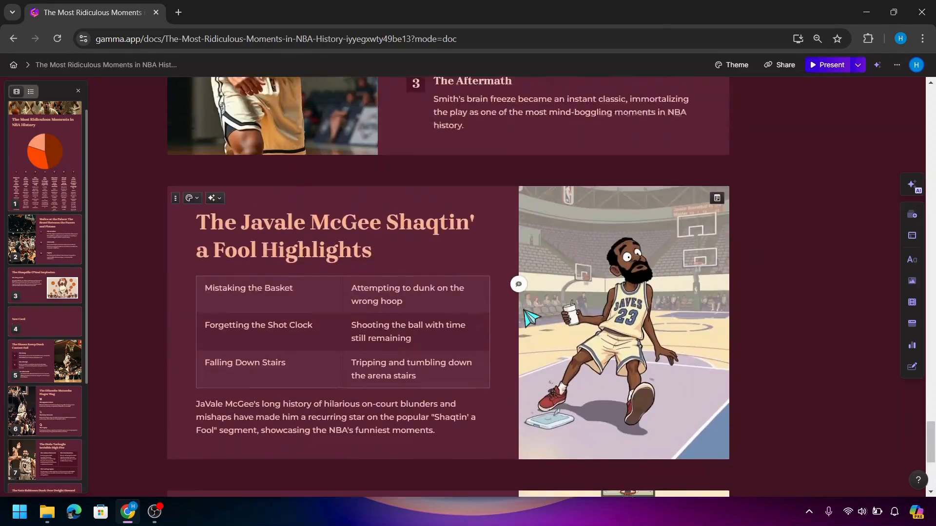
{"action": "scroll", "coordinate": [532, 319], "scroll_direction": "up", "scroll_amount": 5}
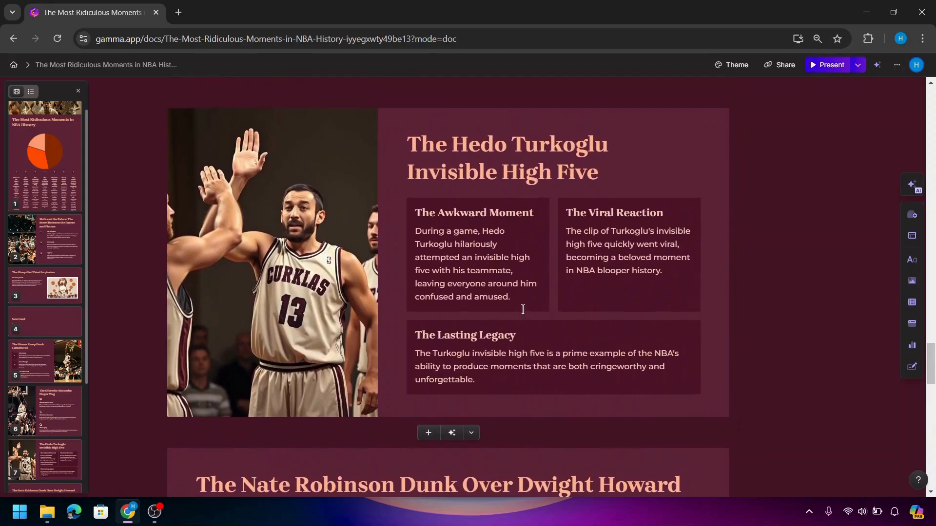